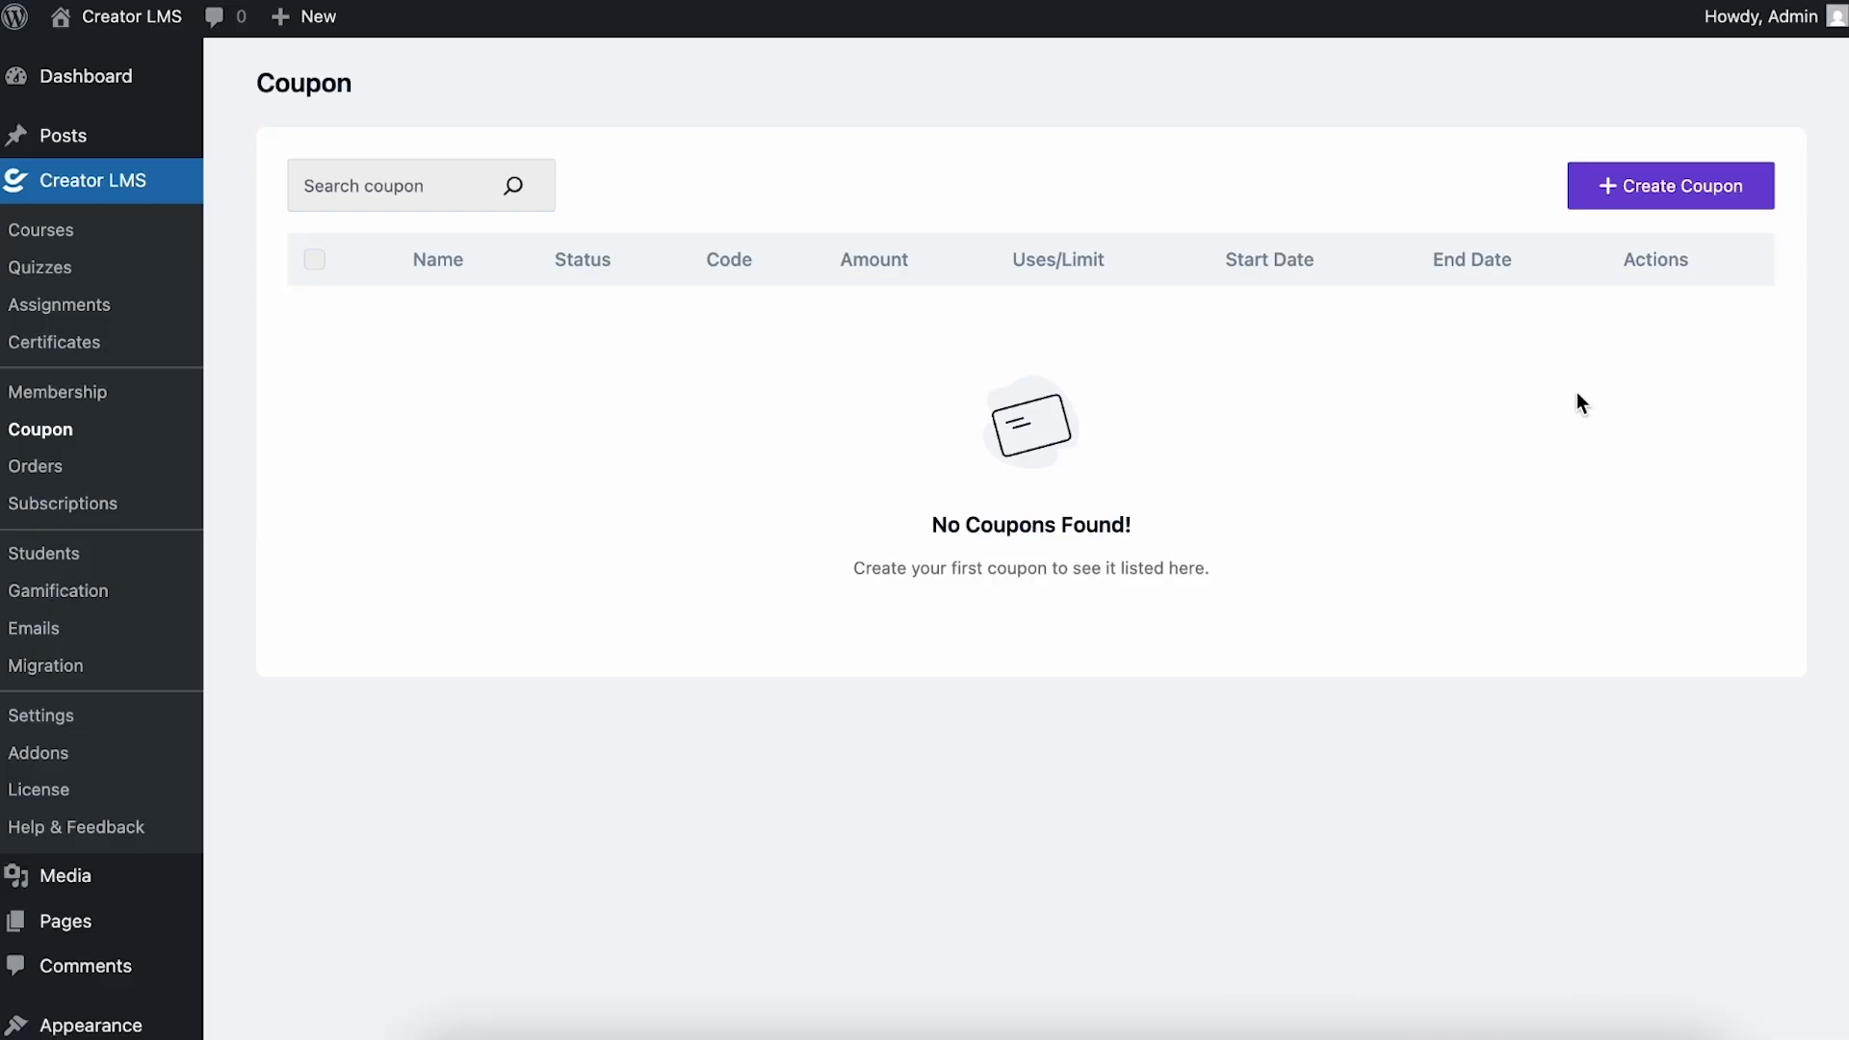
- Create a new coupon and title it Black Friday
click(1722, 205)
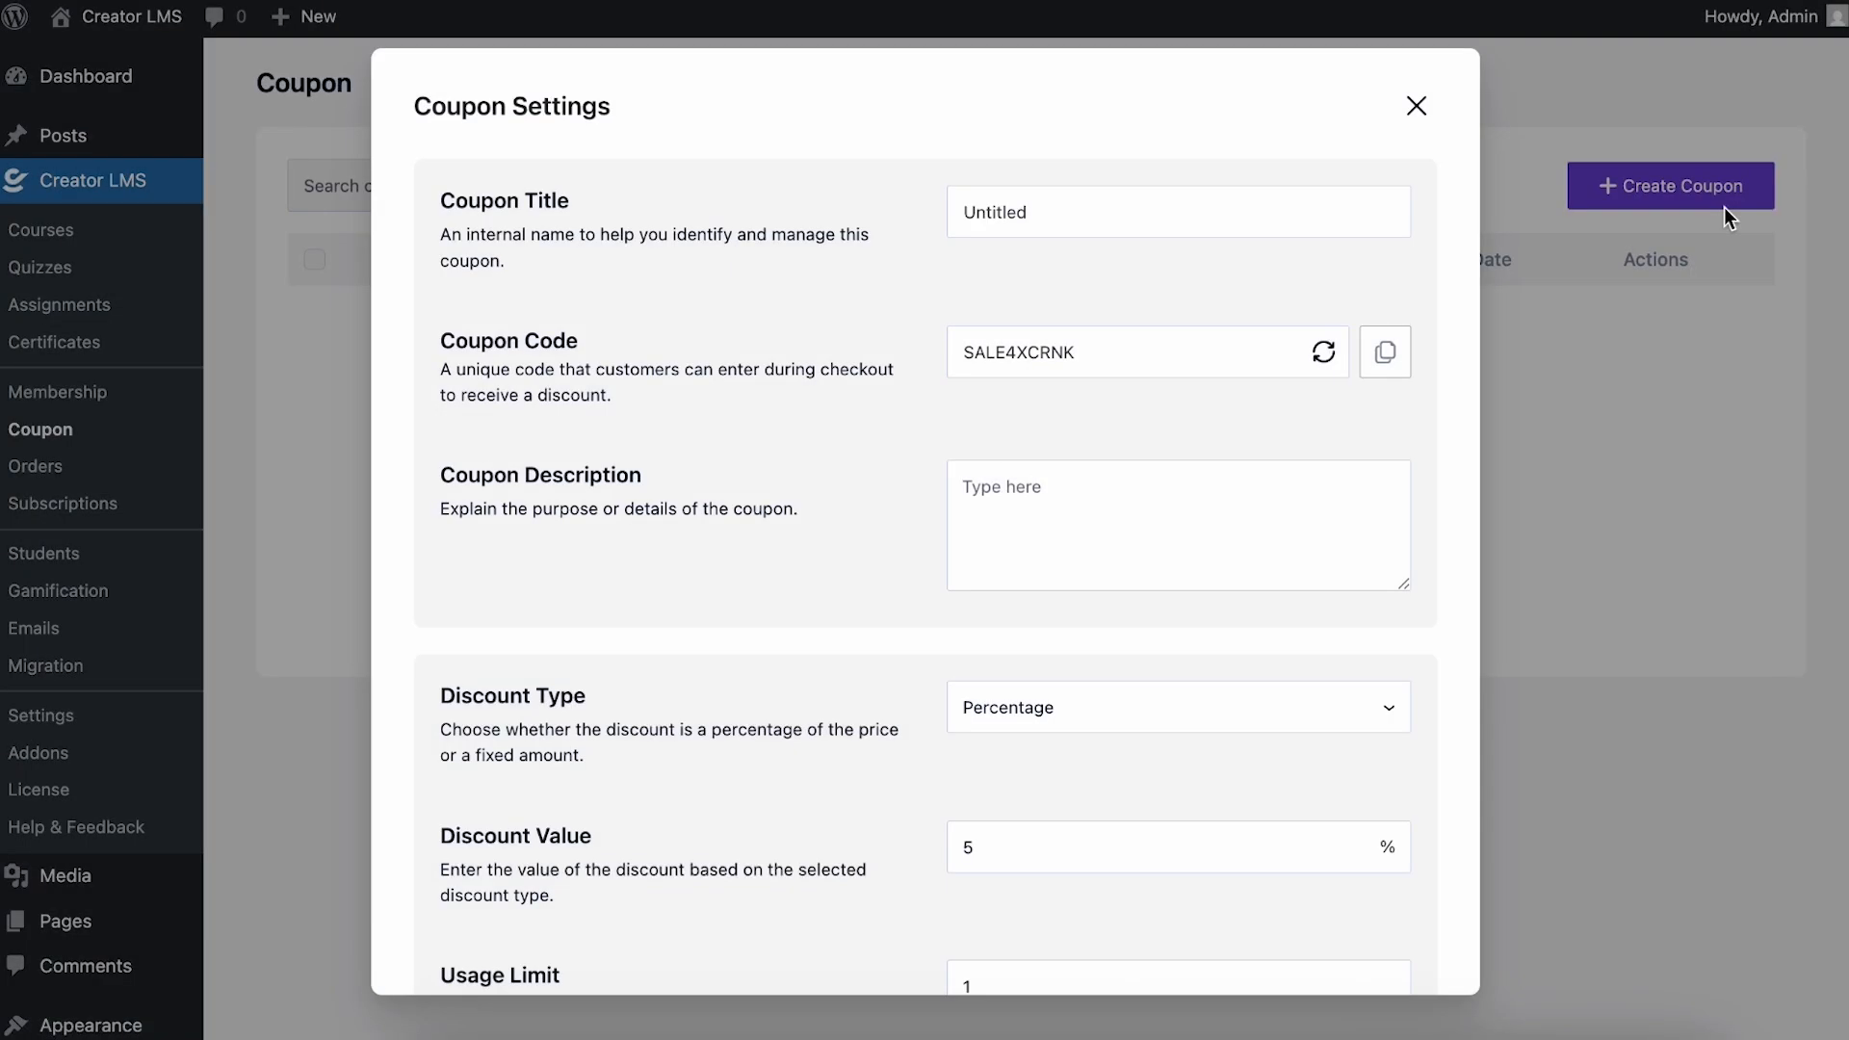
double_click(1049, 208)
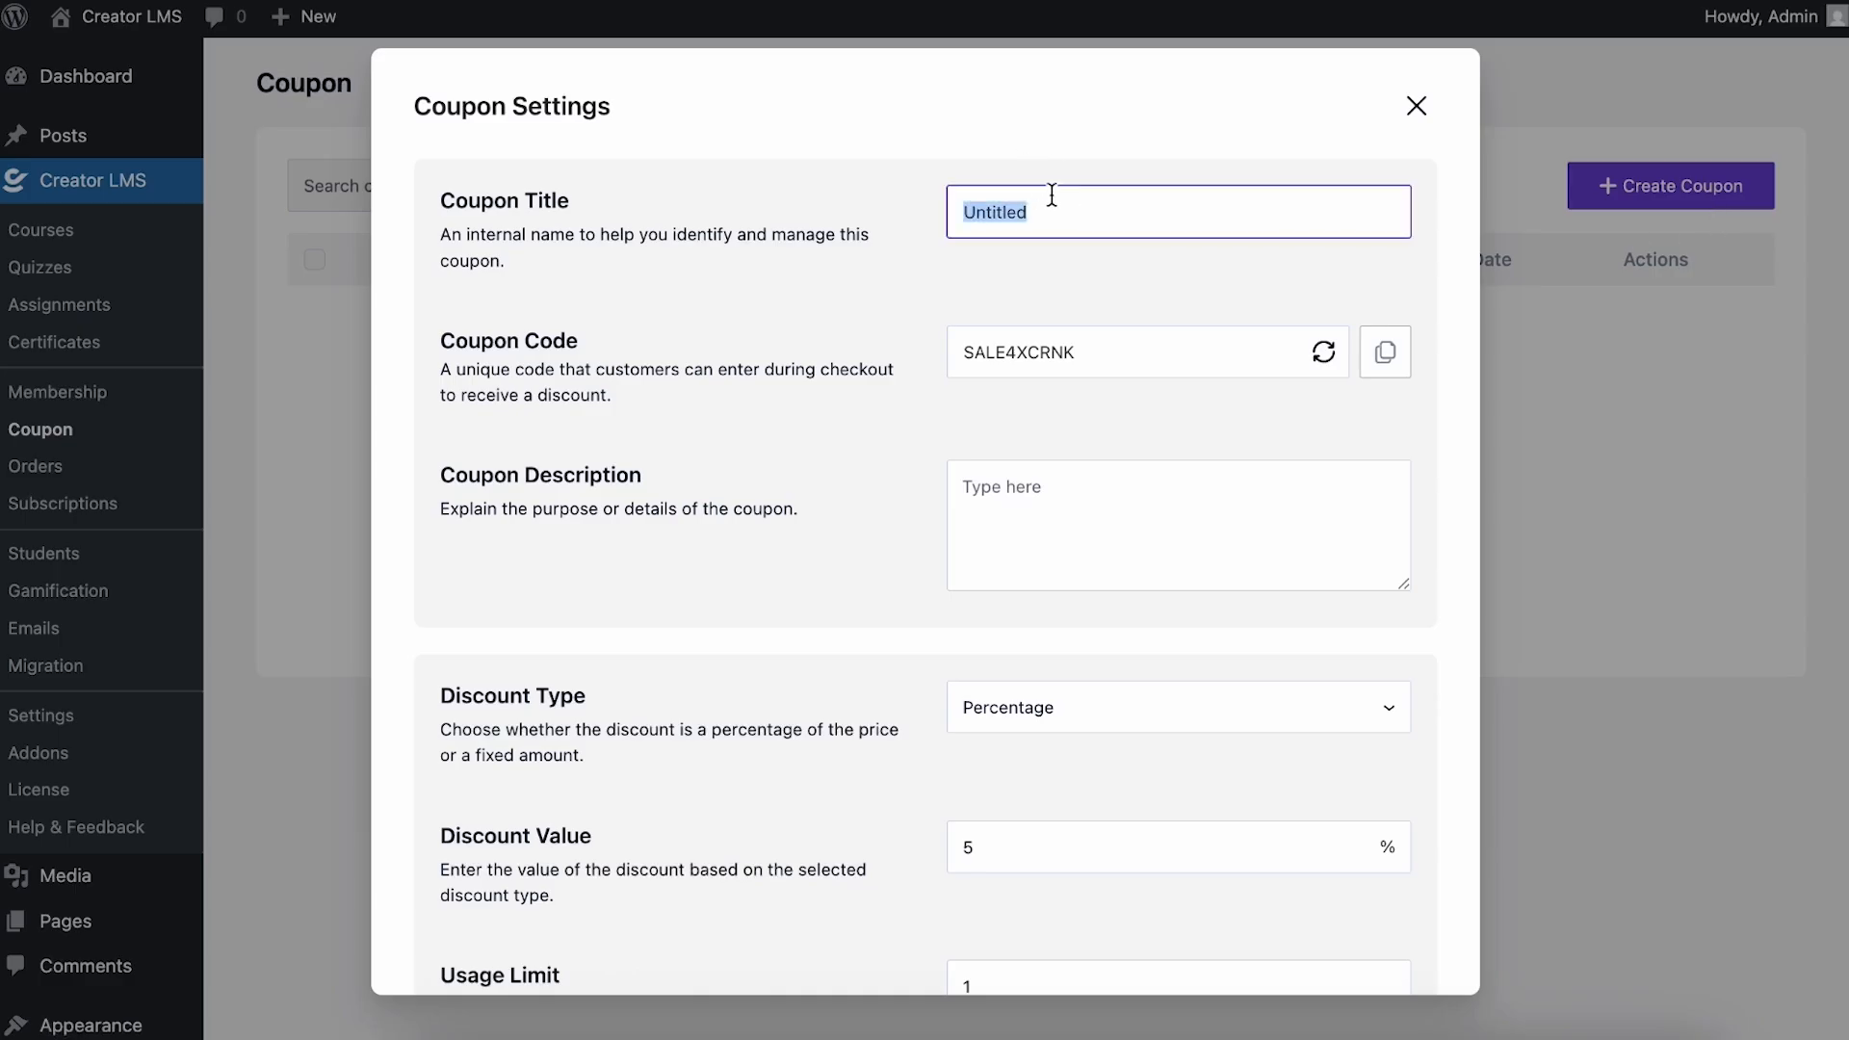
text(Black Fr)
key(BackSpace)
key(BackSpace)
text(Friday)
- Set the coupon code to BF25 and the description to "This is a black friday discount coupon"
double_click(1028, 339)
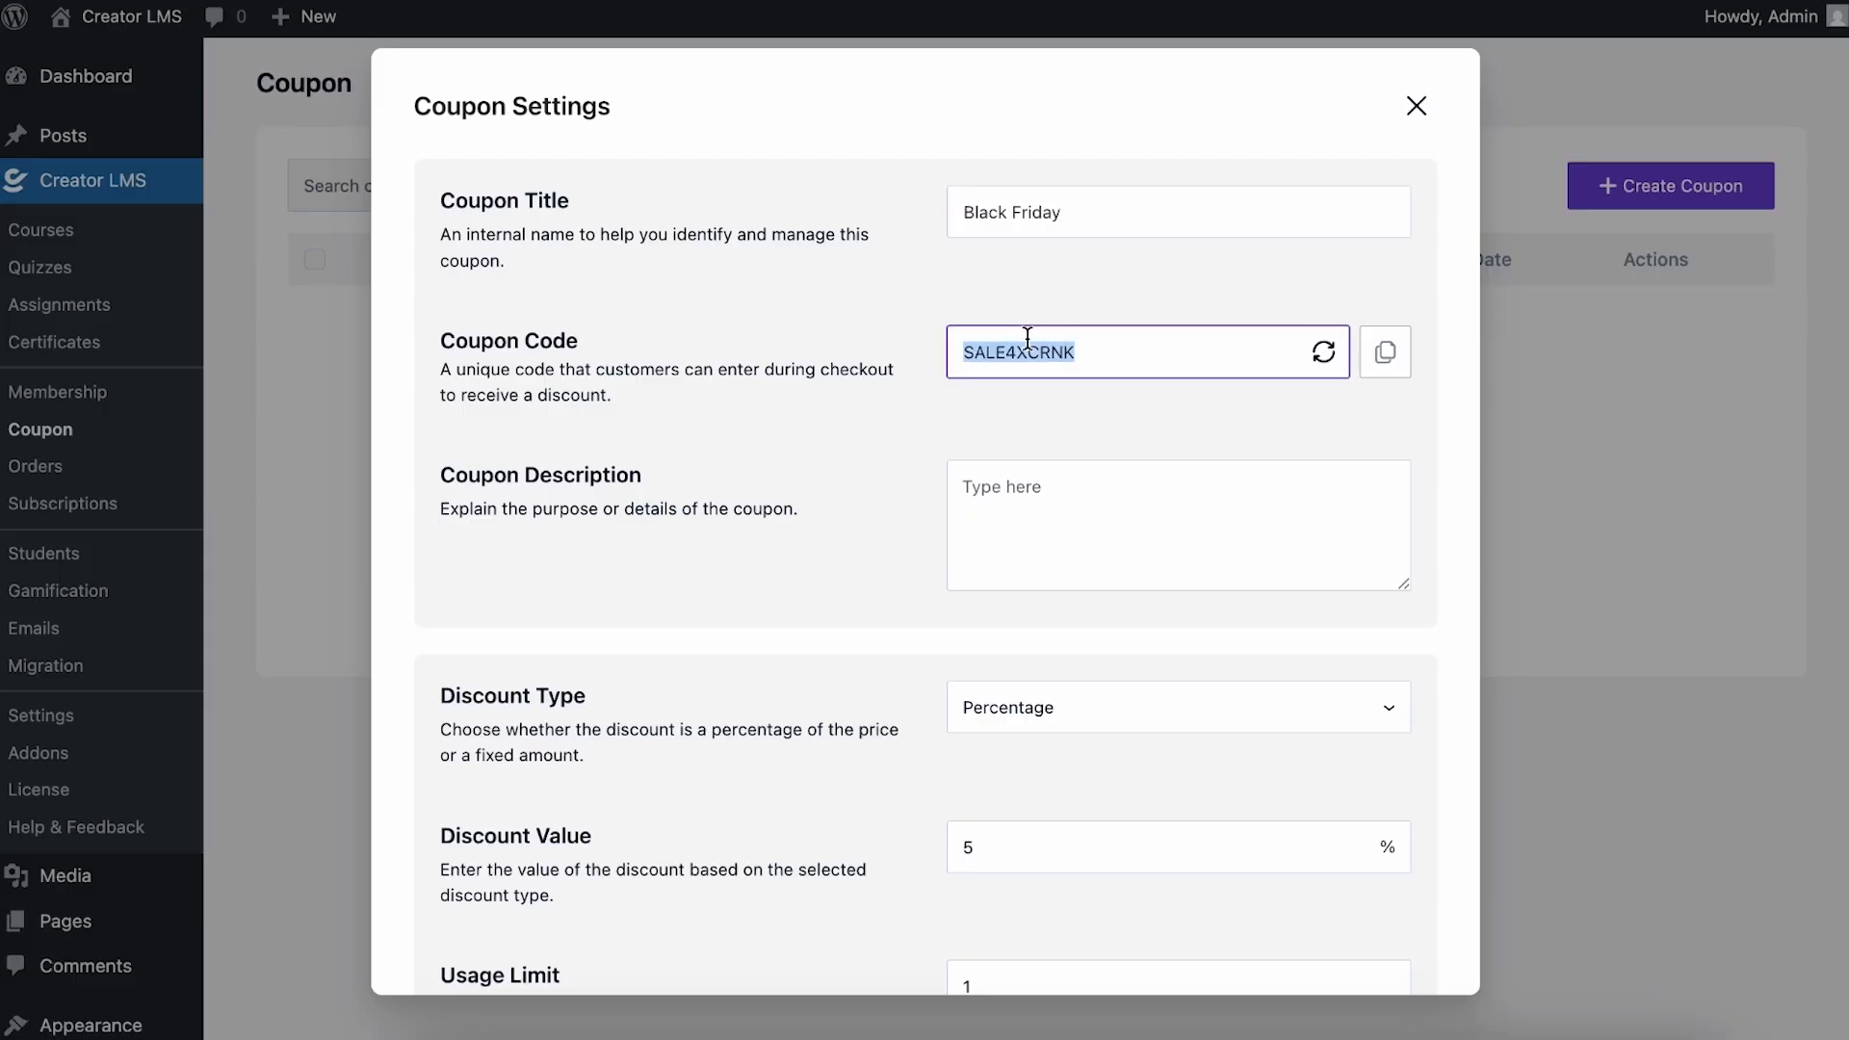
text(BF25)
click(1066, 522)
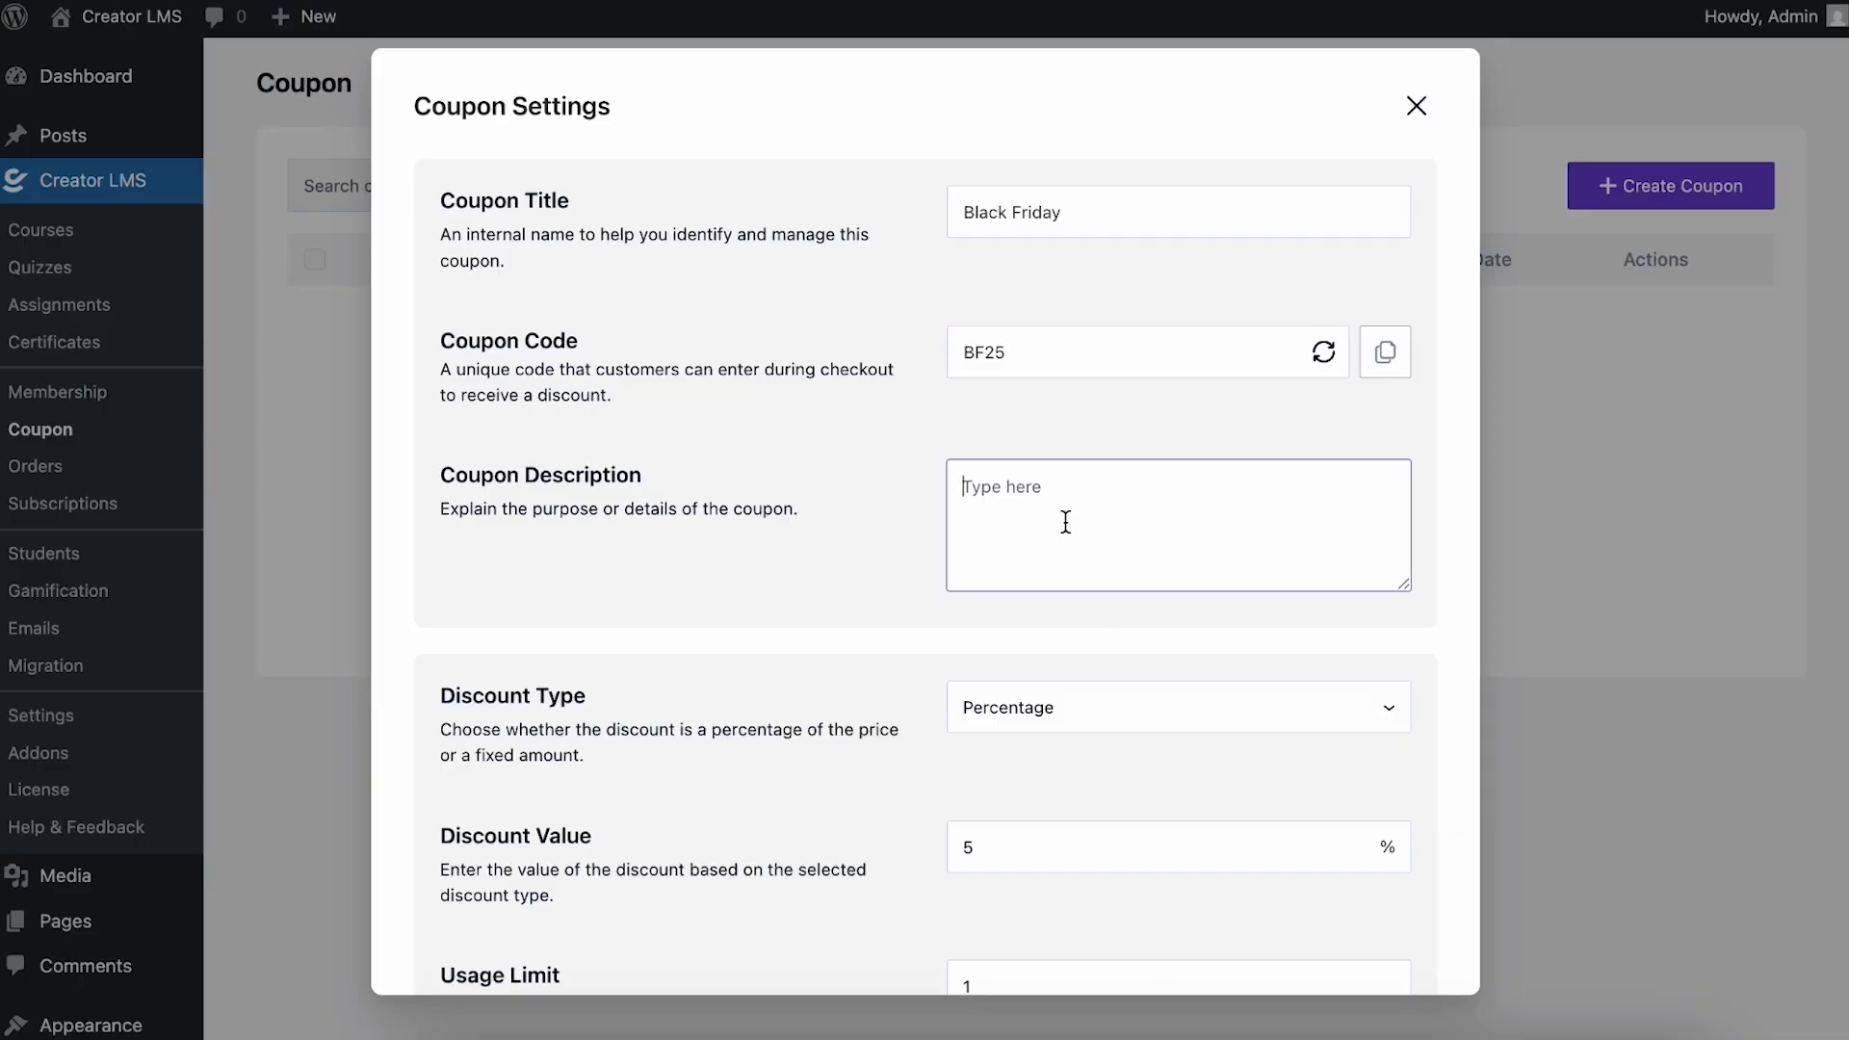
text(This is a black friday discount coupon)
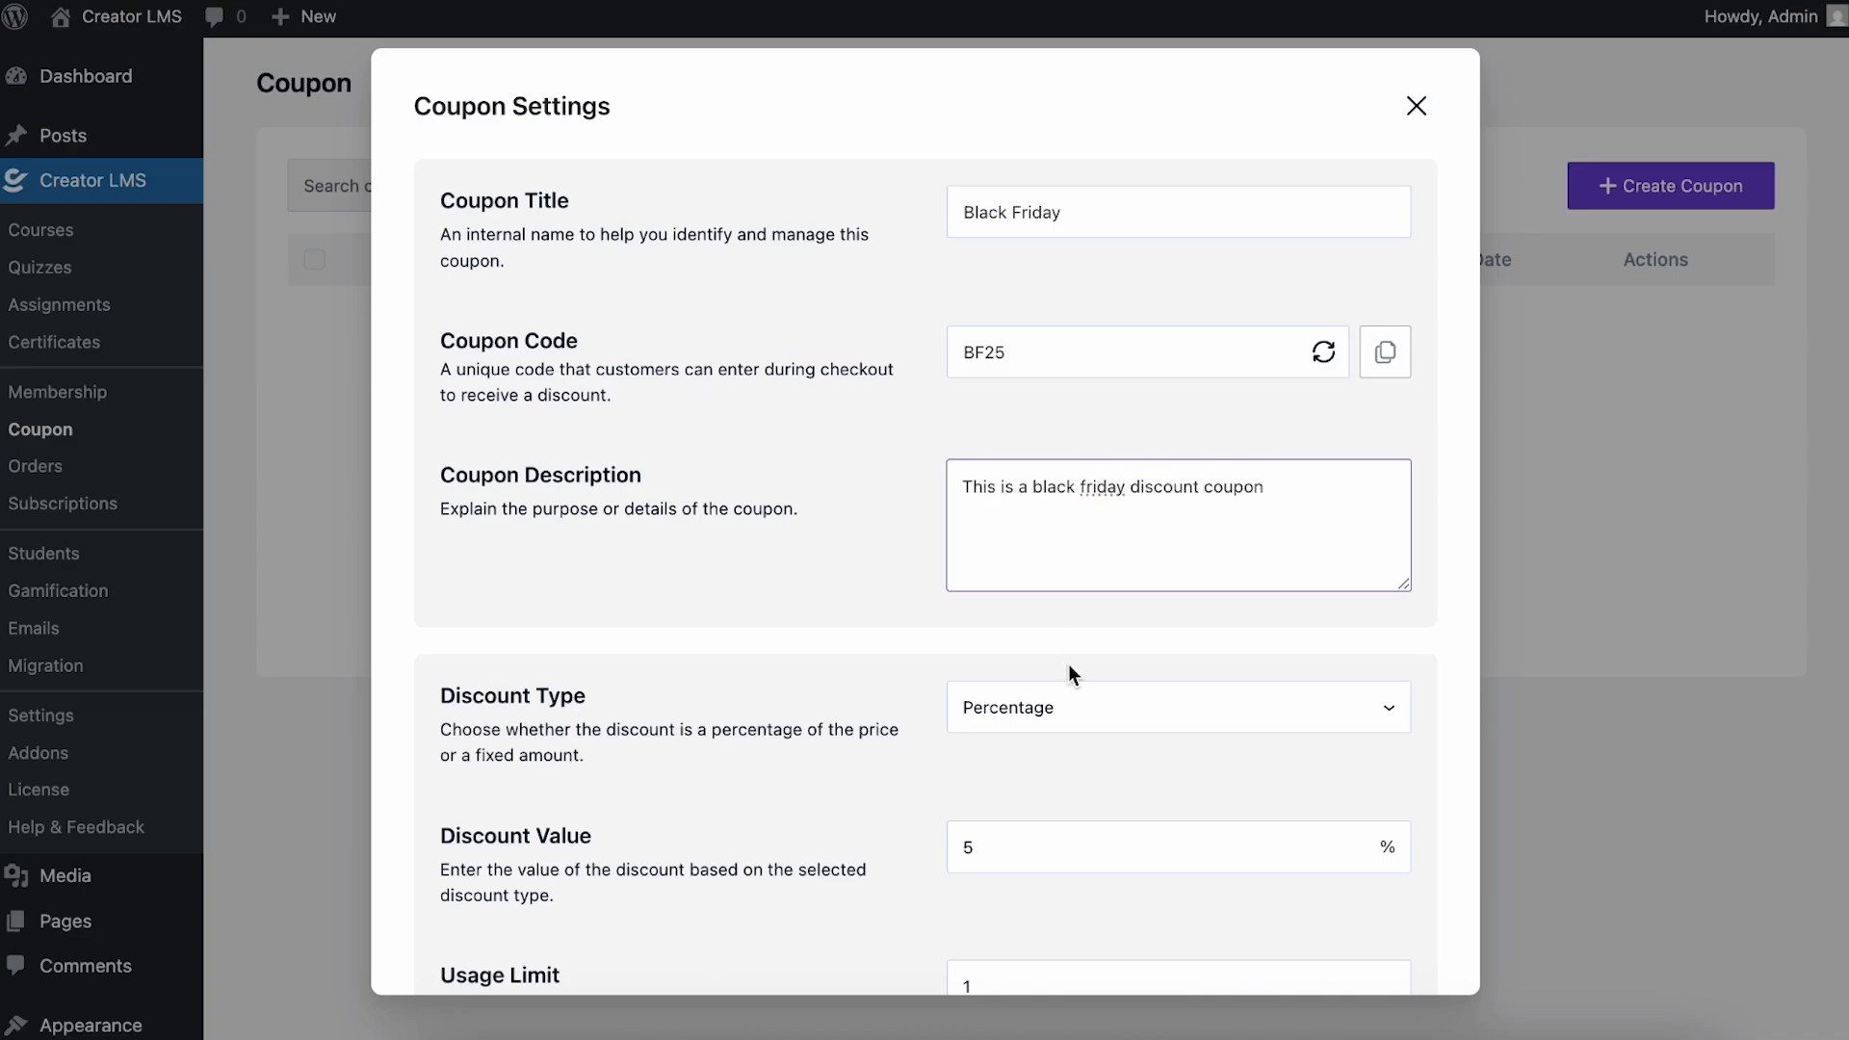
- Keep the discount type as Percentage and set the discount value to 25%
scroll(1069, 667, down, 3)
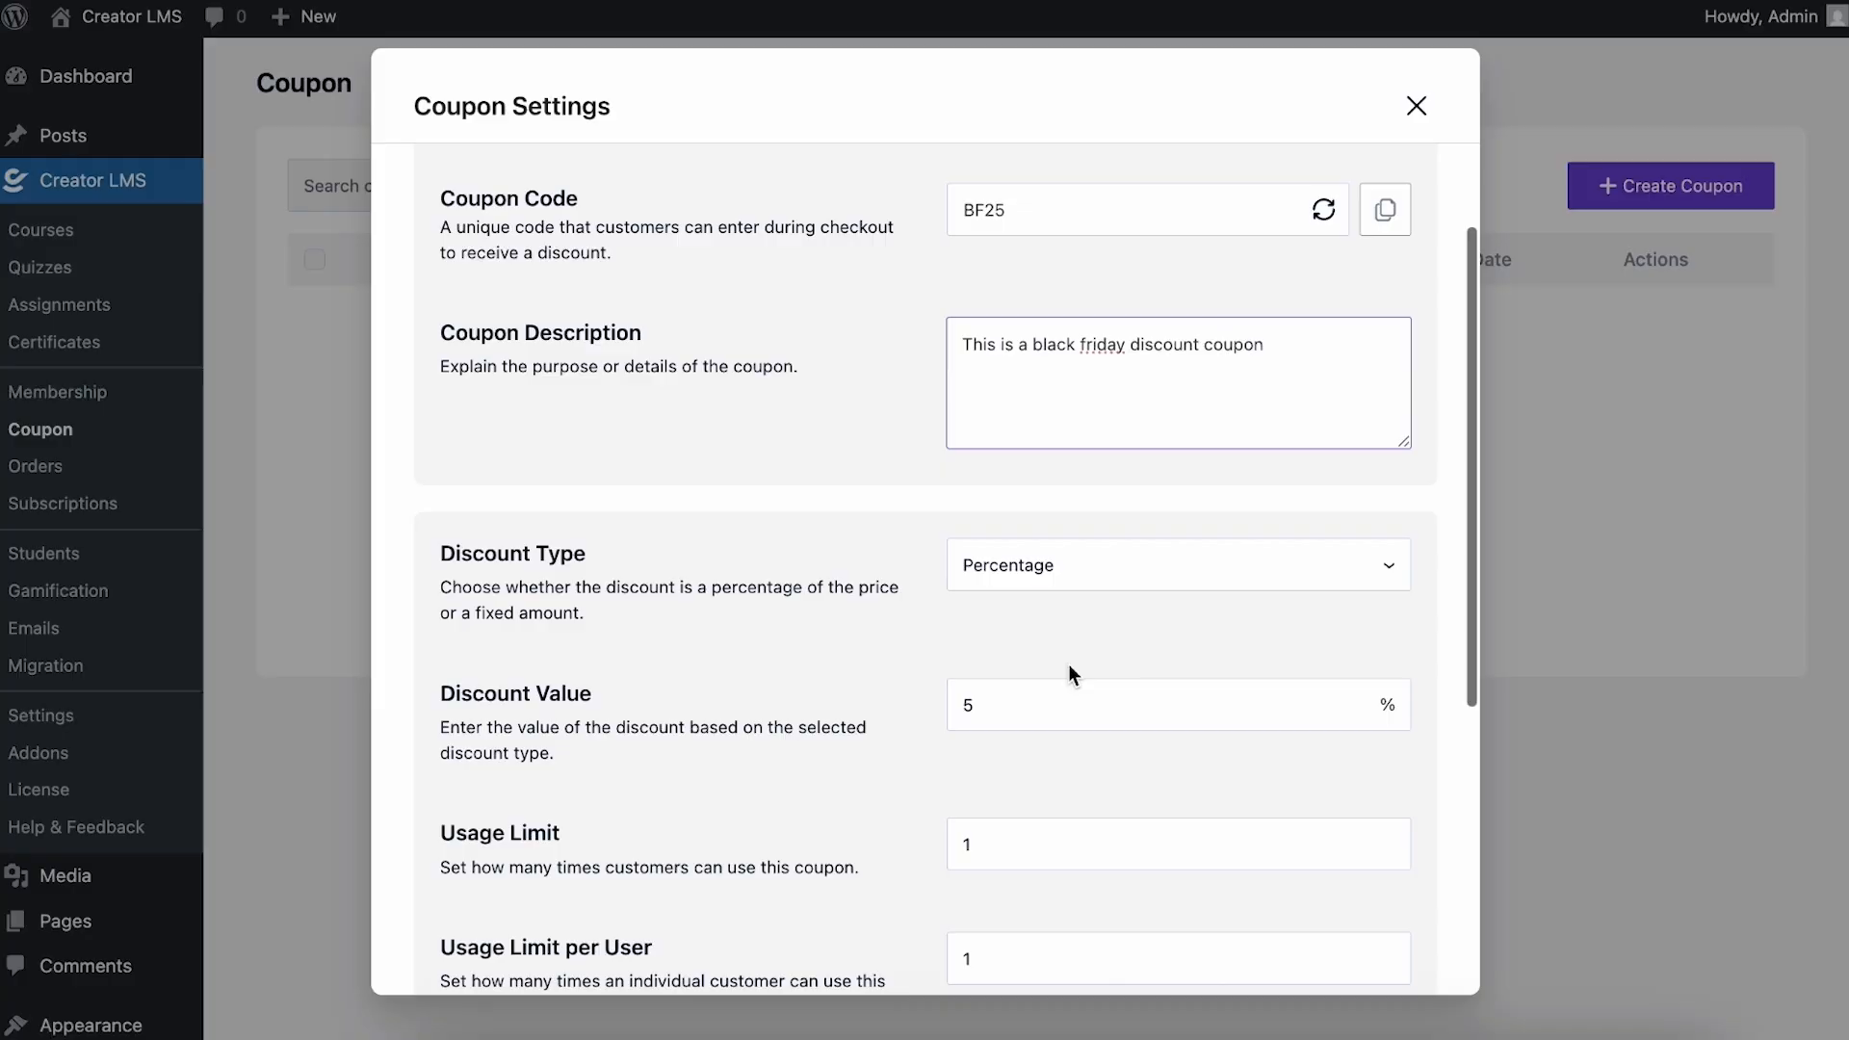
click(1124, 569)
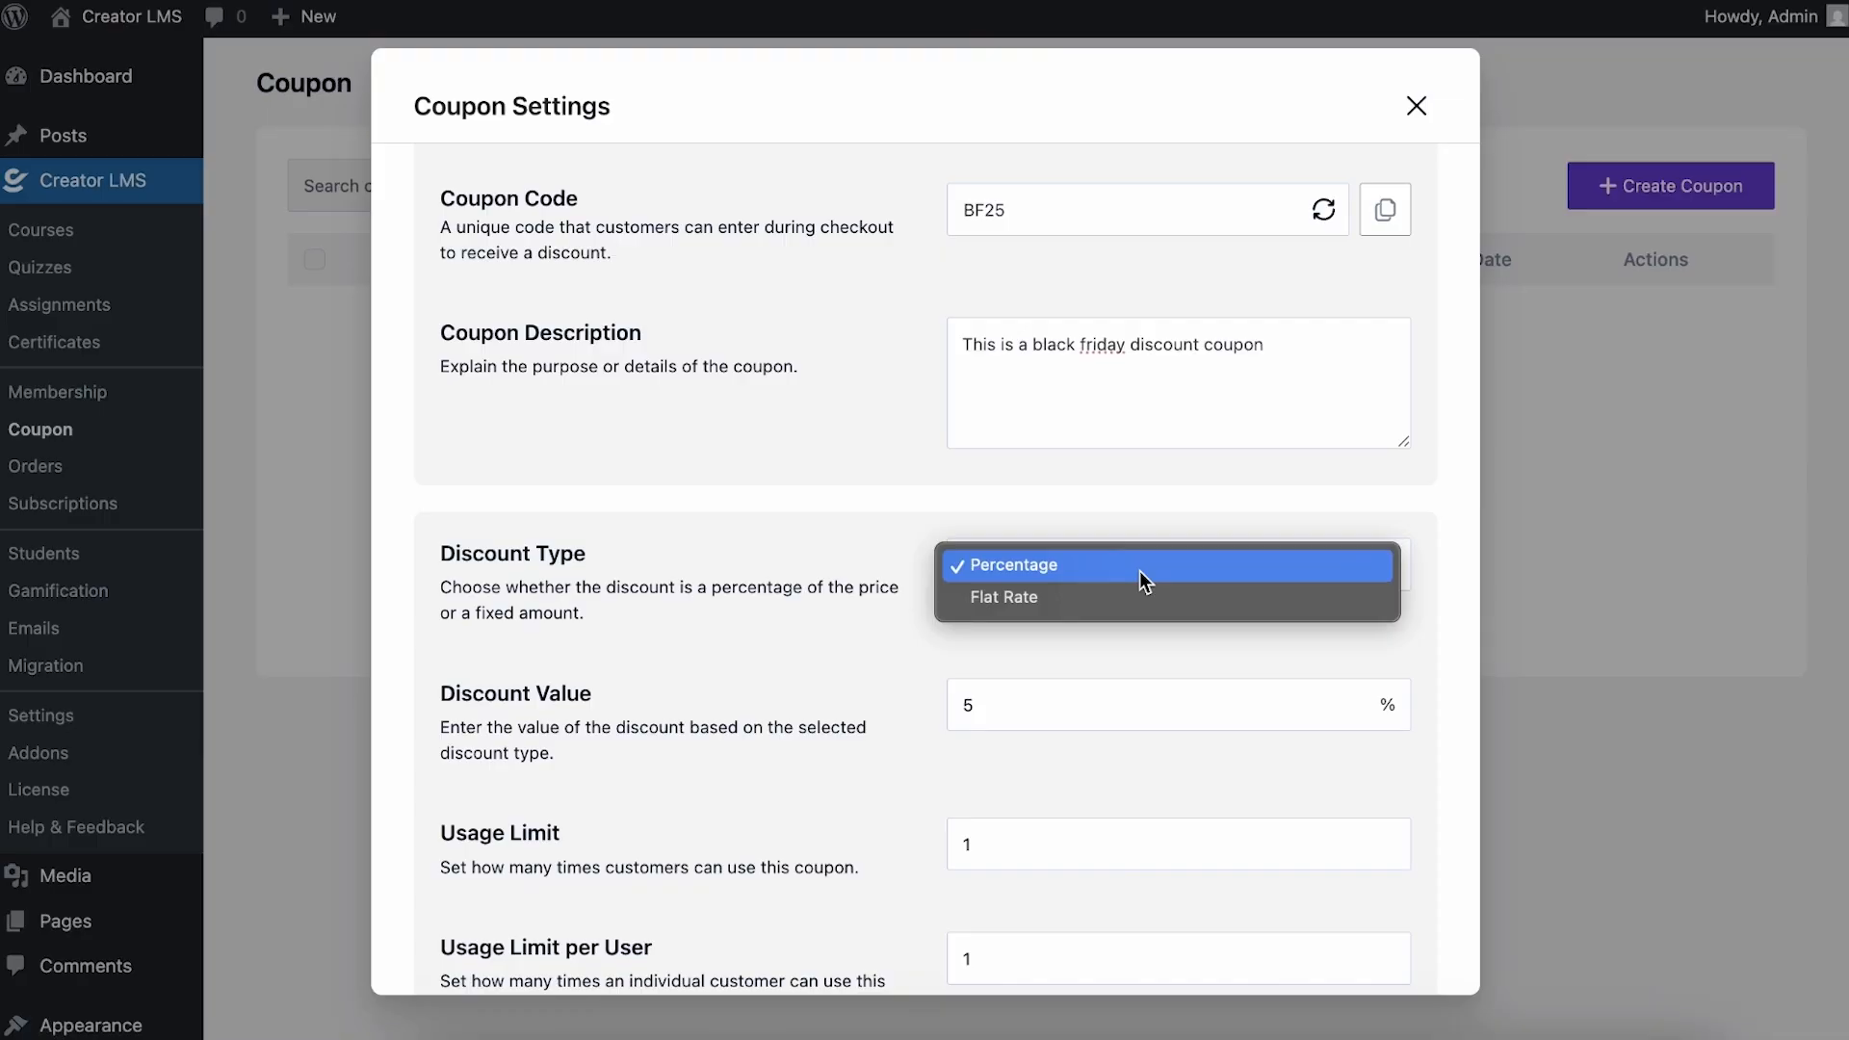
click(1140, 570)
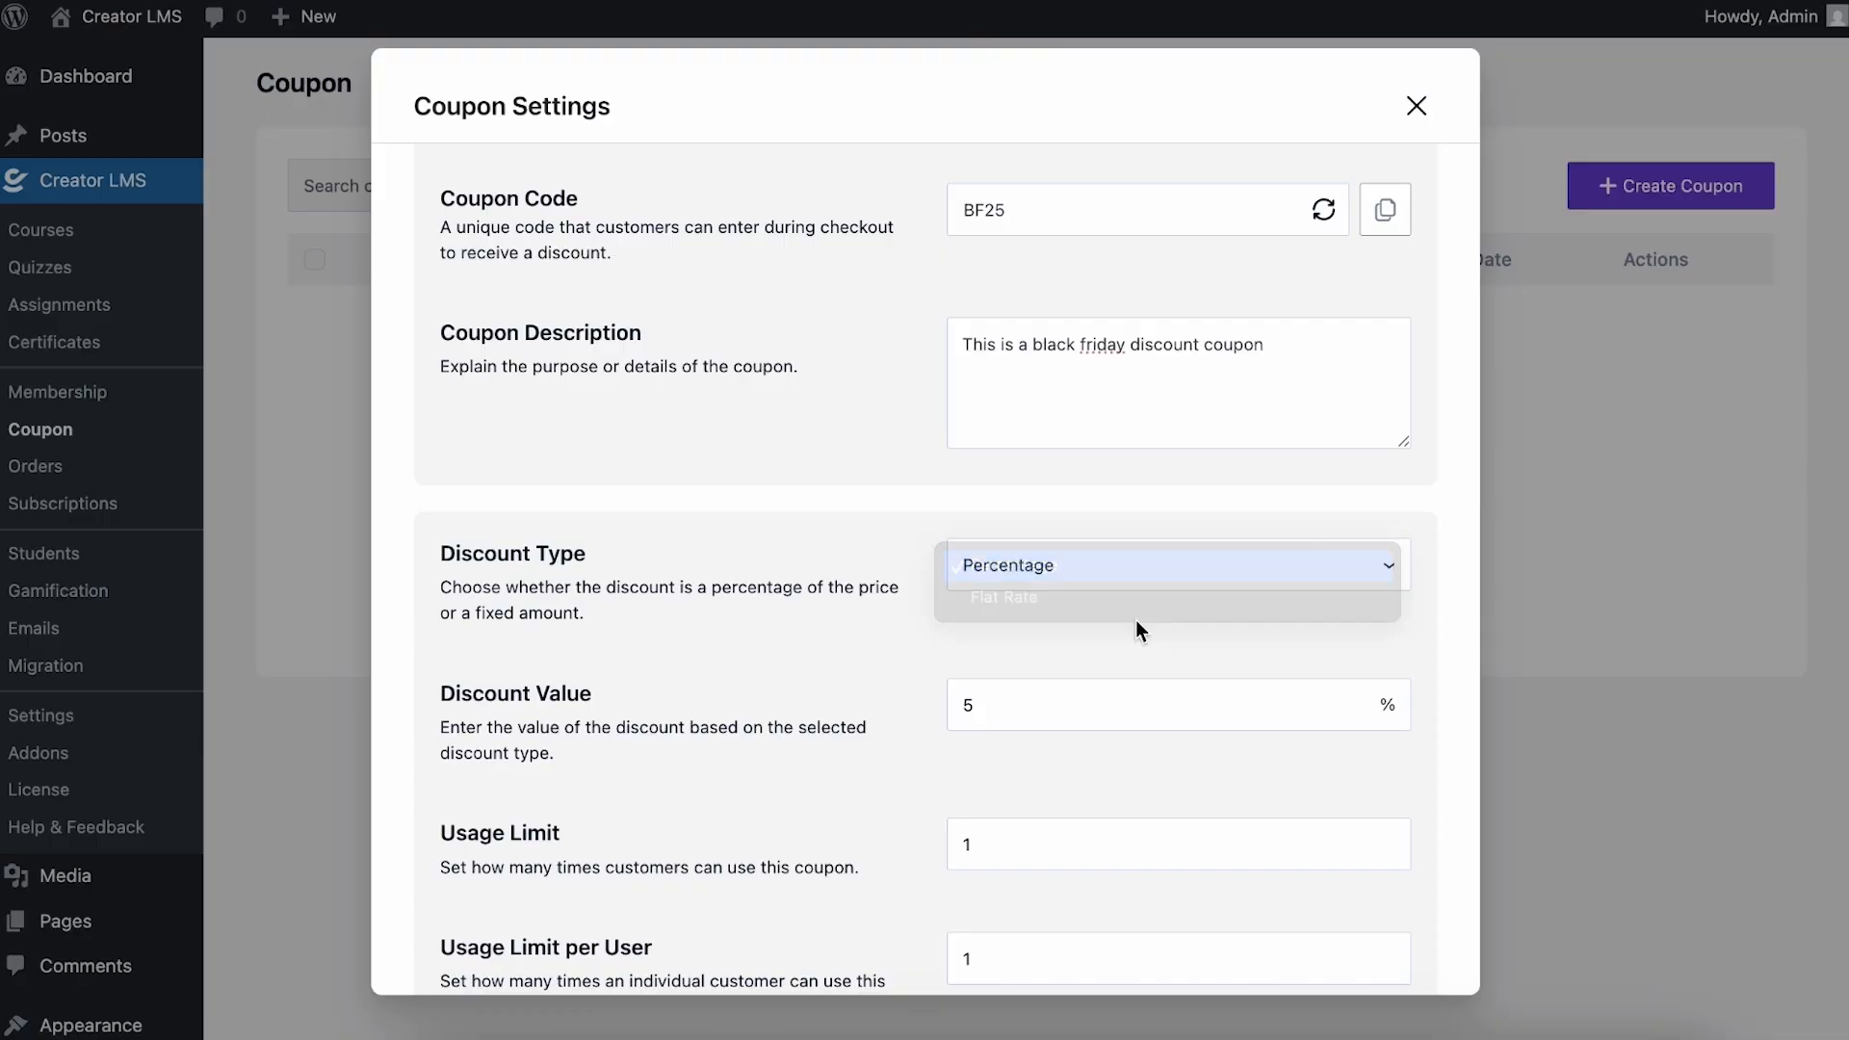
click(1081, 697)
key(BackSpace)
text(25)
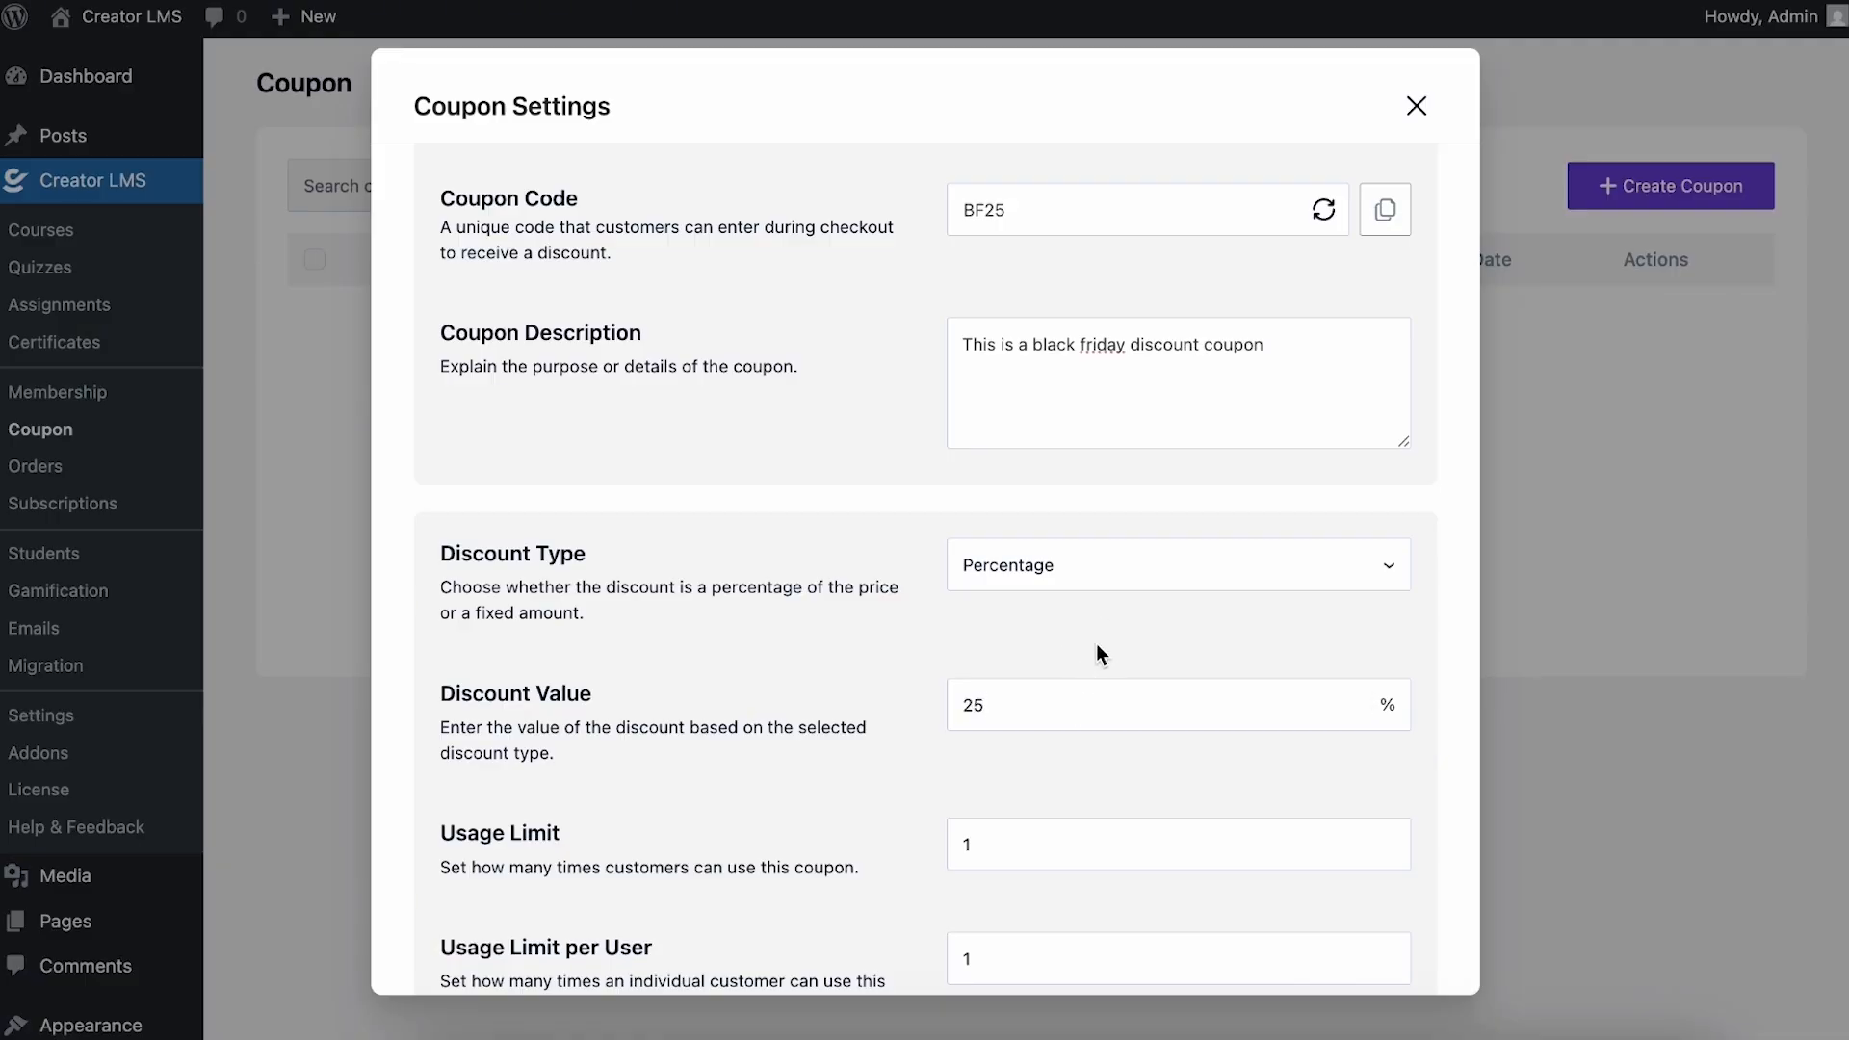
- Clear the coupon's usage limit and usage limit per user
scroll(1095, 643, down, 2)
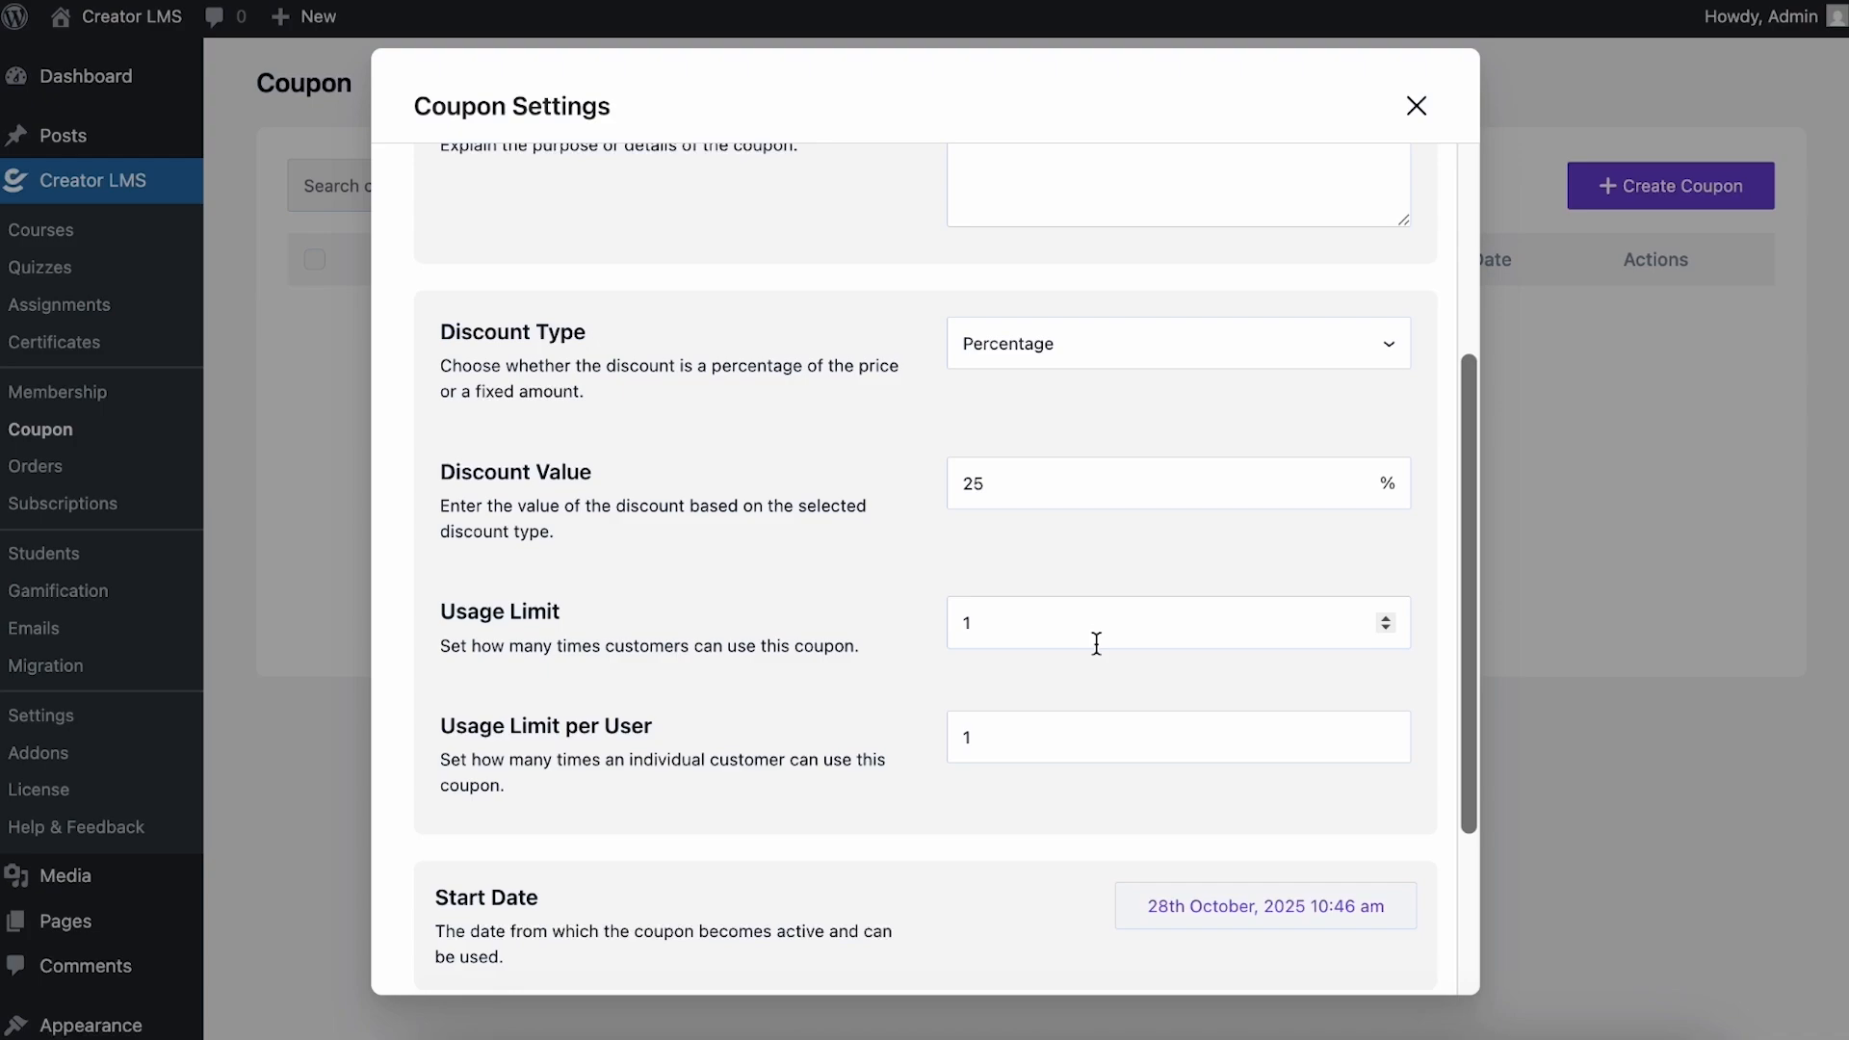
click(1096, 642)
key(BackSpace)
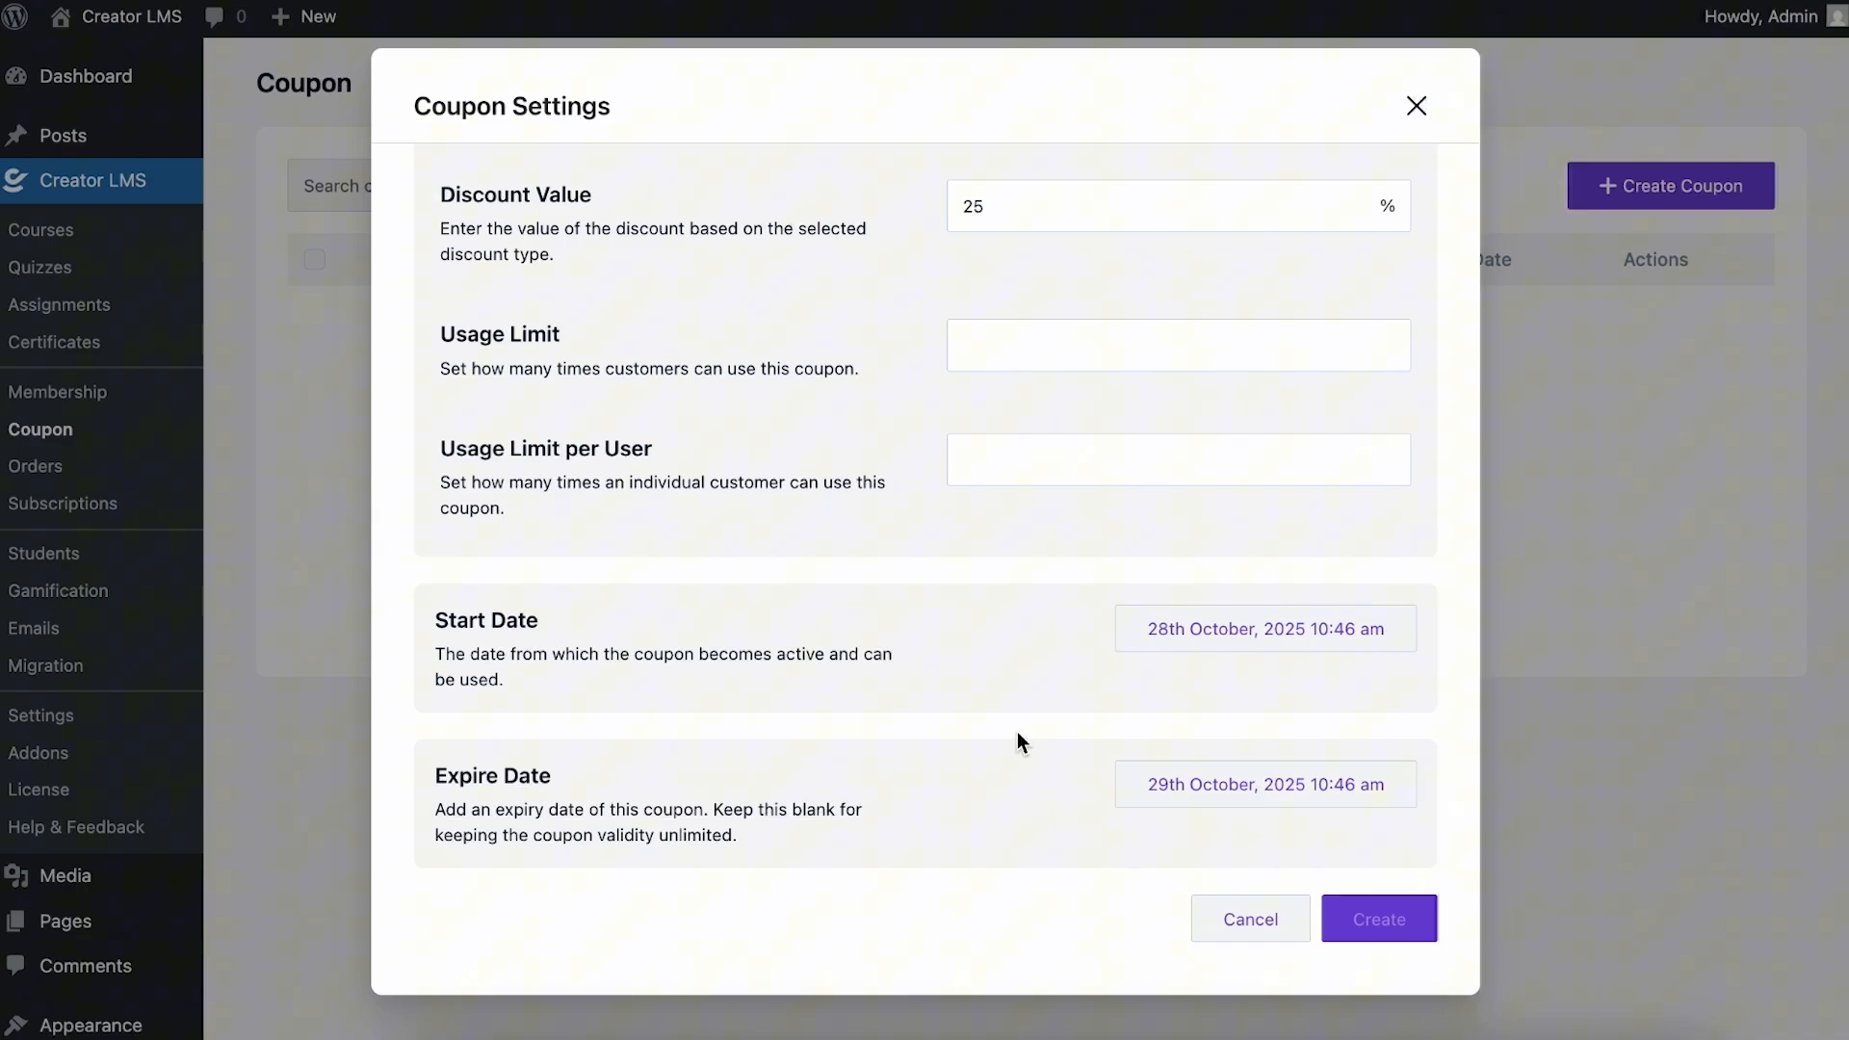
- Set the coupon's start date to 25 November 2025 and its expire date to 10 December 2025
click(1199, 632)
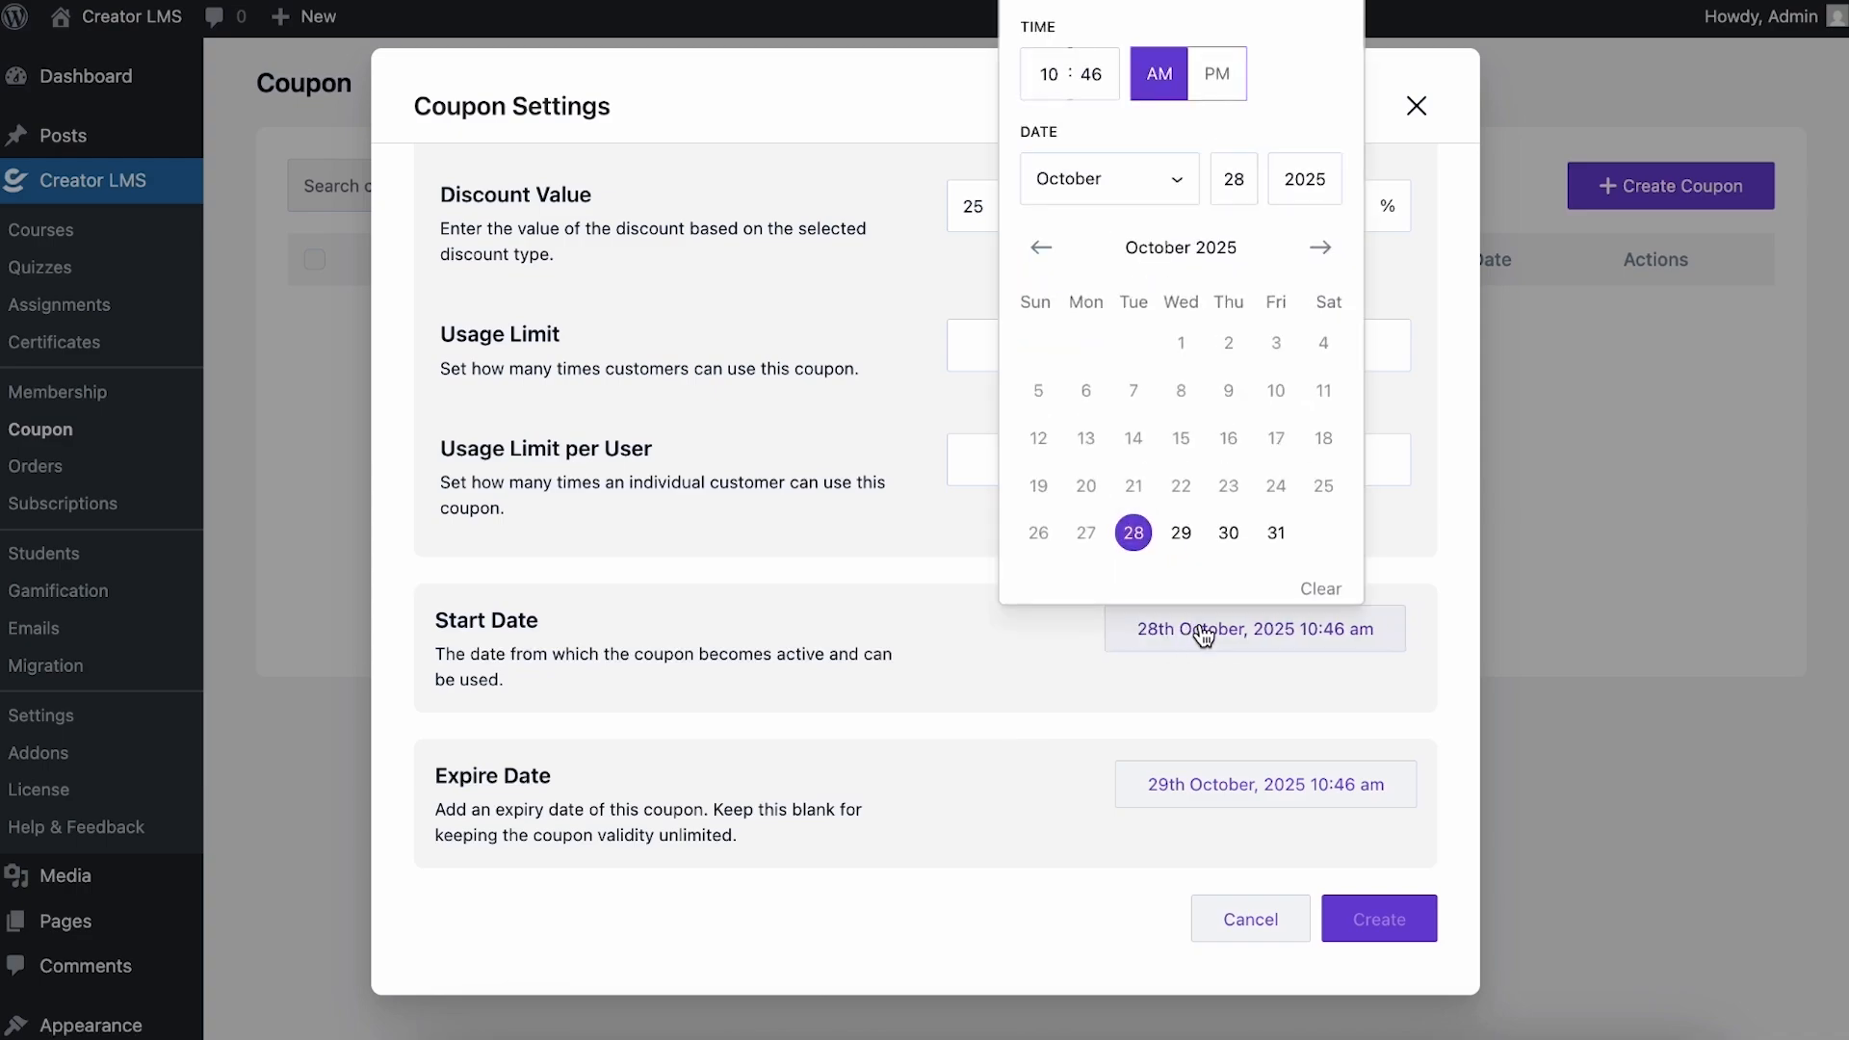
click(1322, 252)
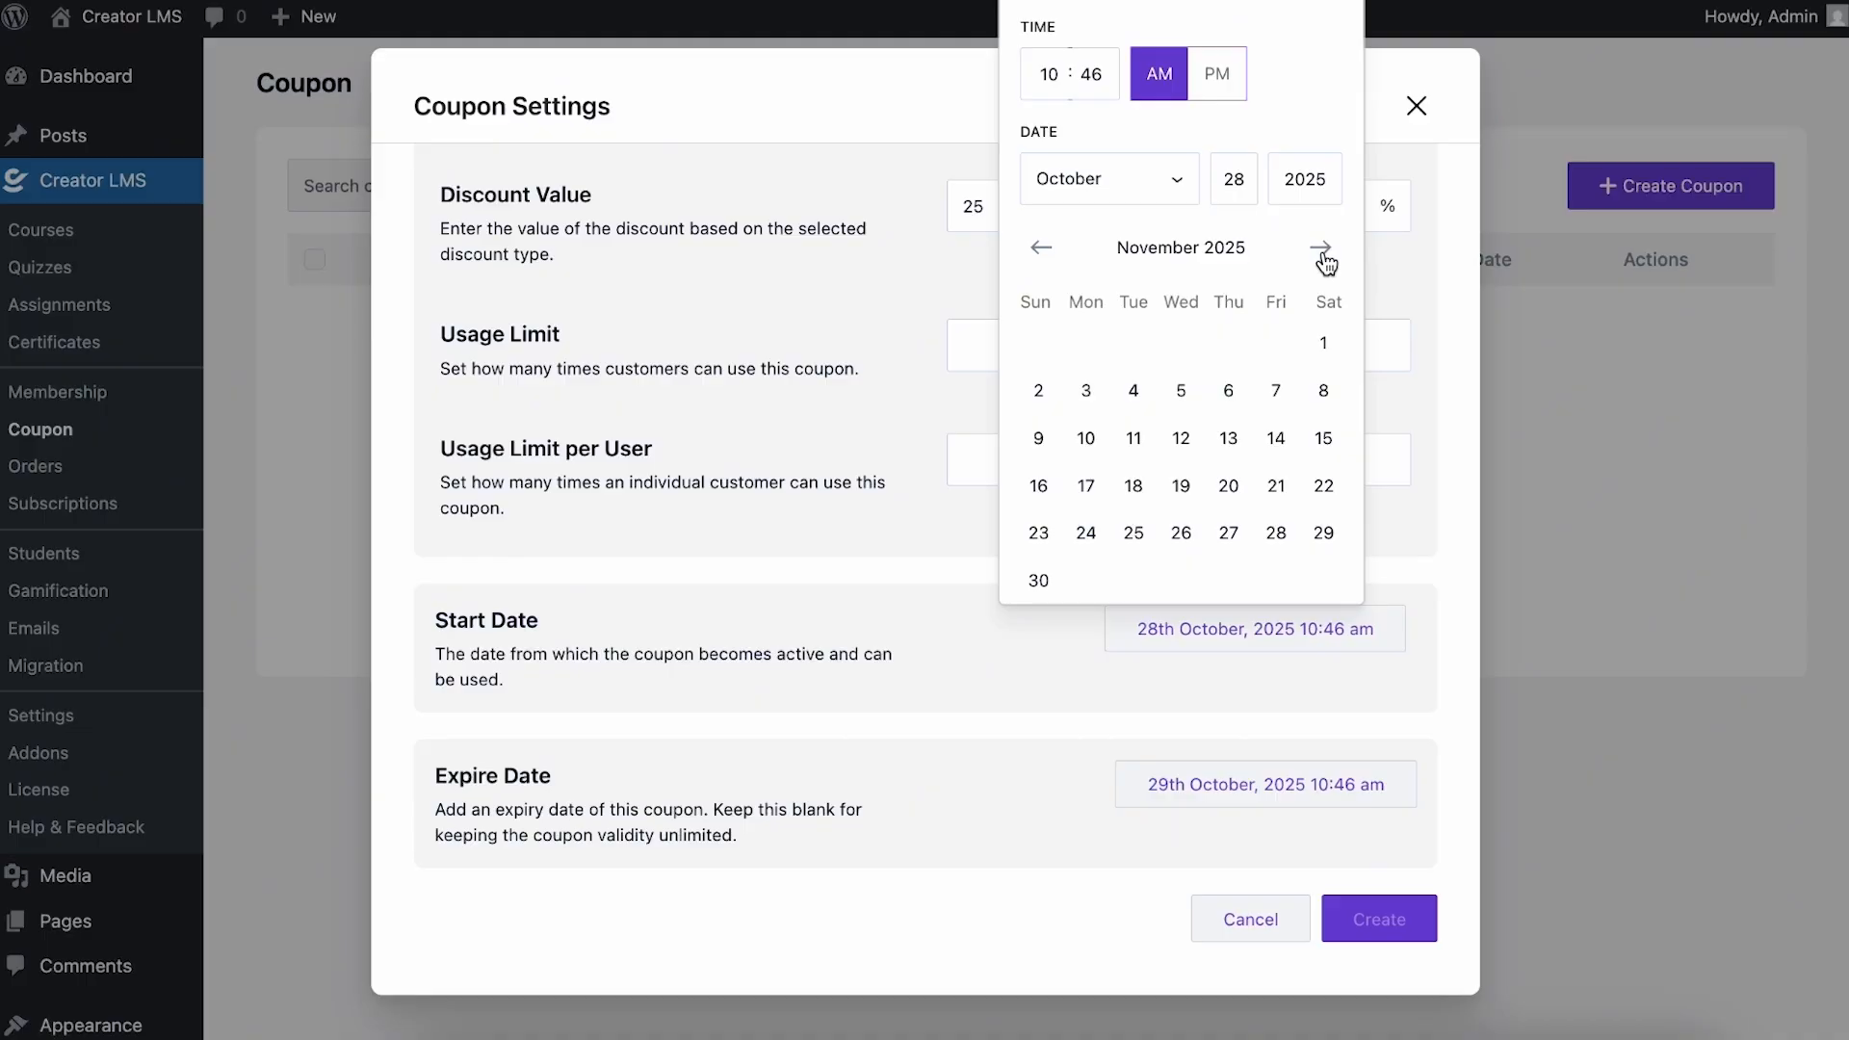
click(1149, 549)
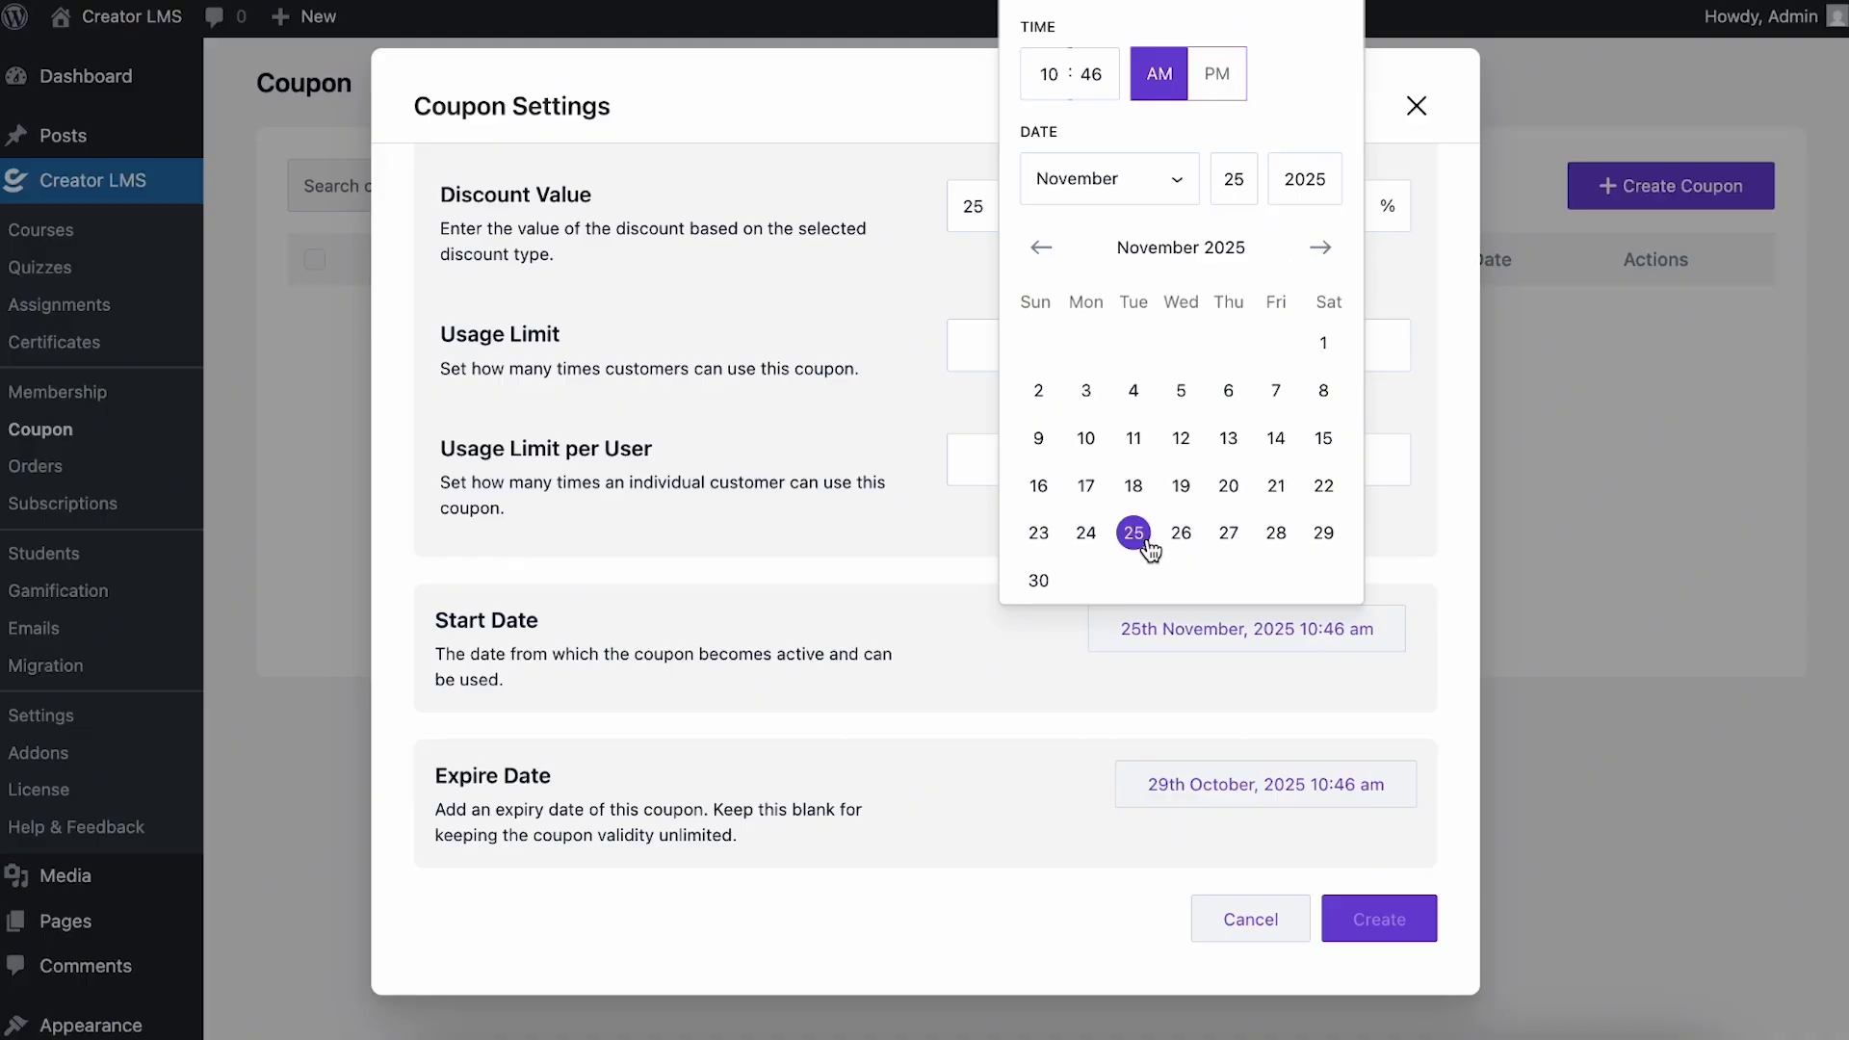
click(1247, 706)
click(1240, 796)
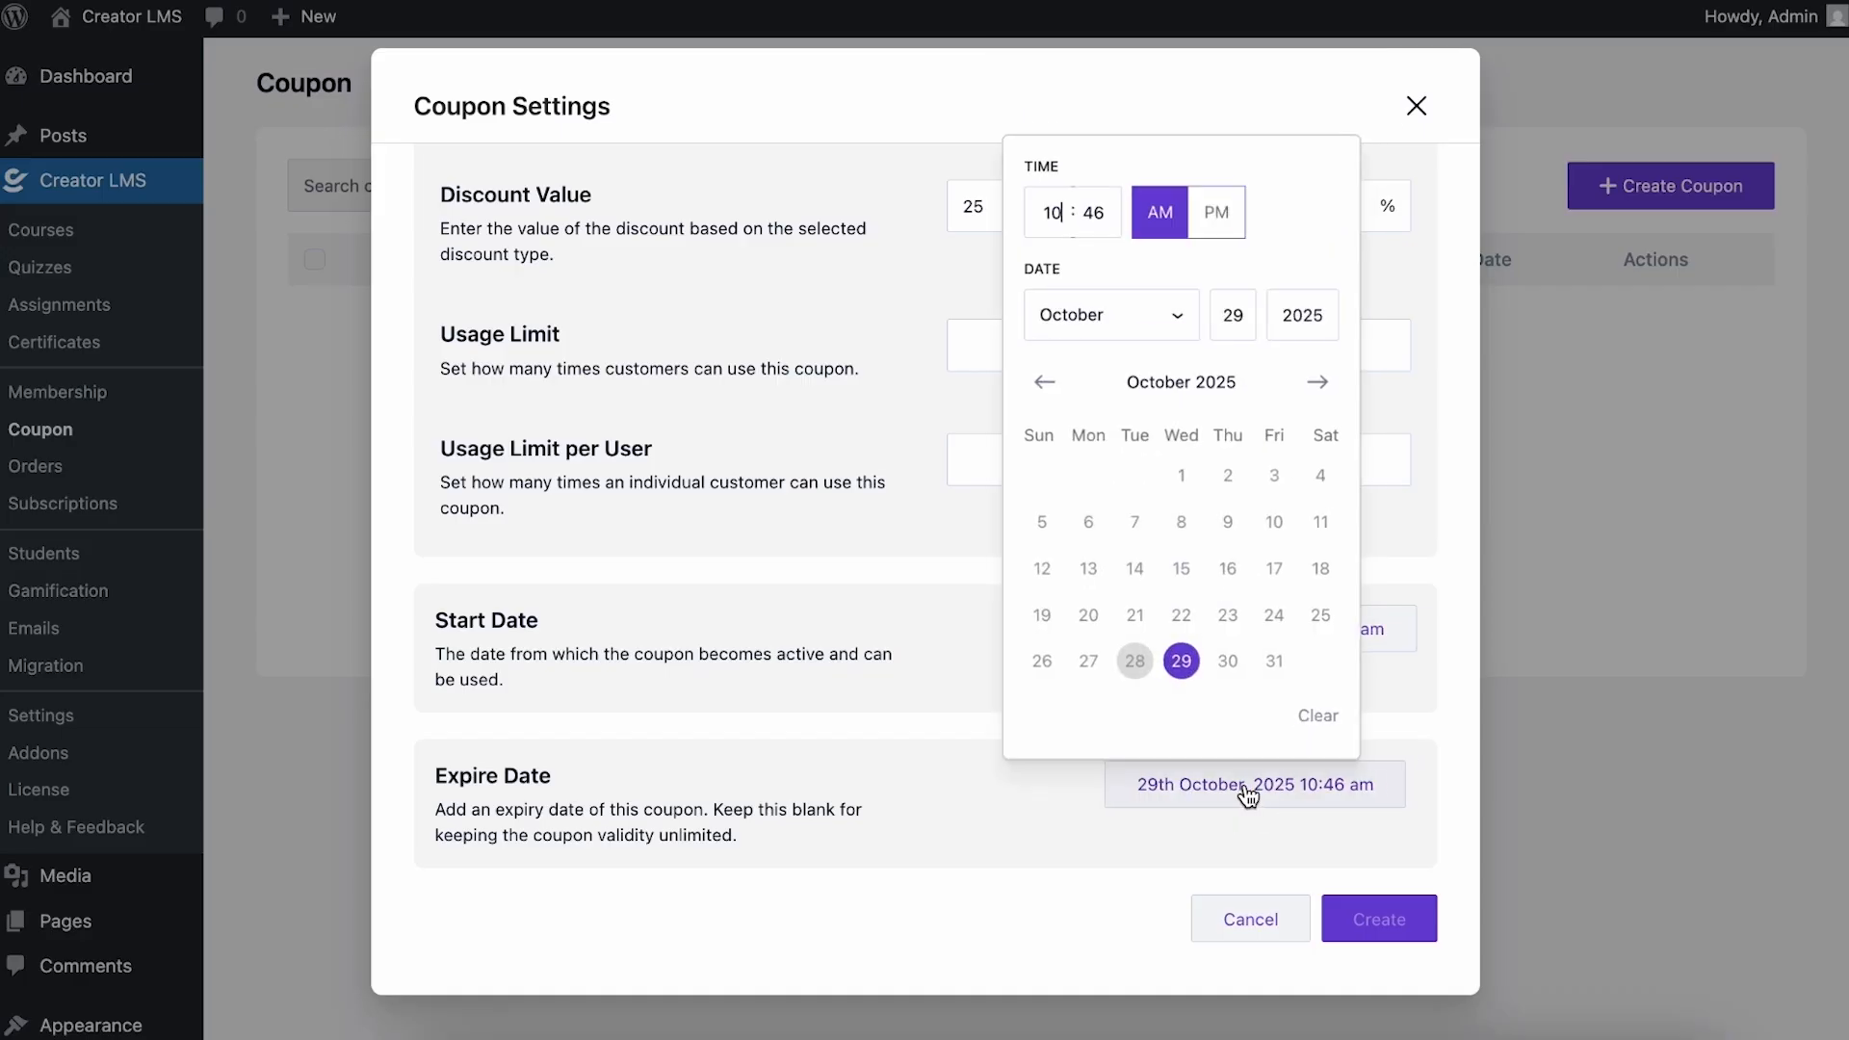
click(1323, 377)
click(1322, 327)
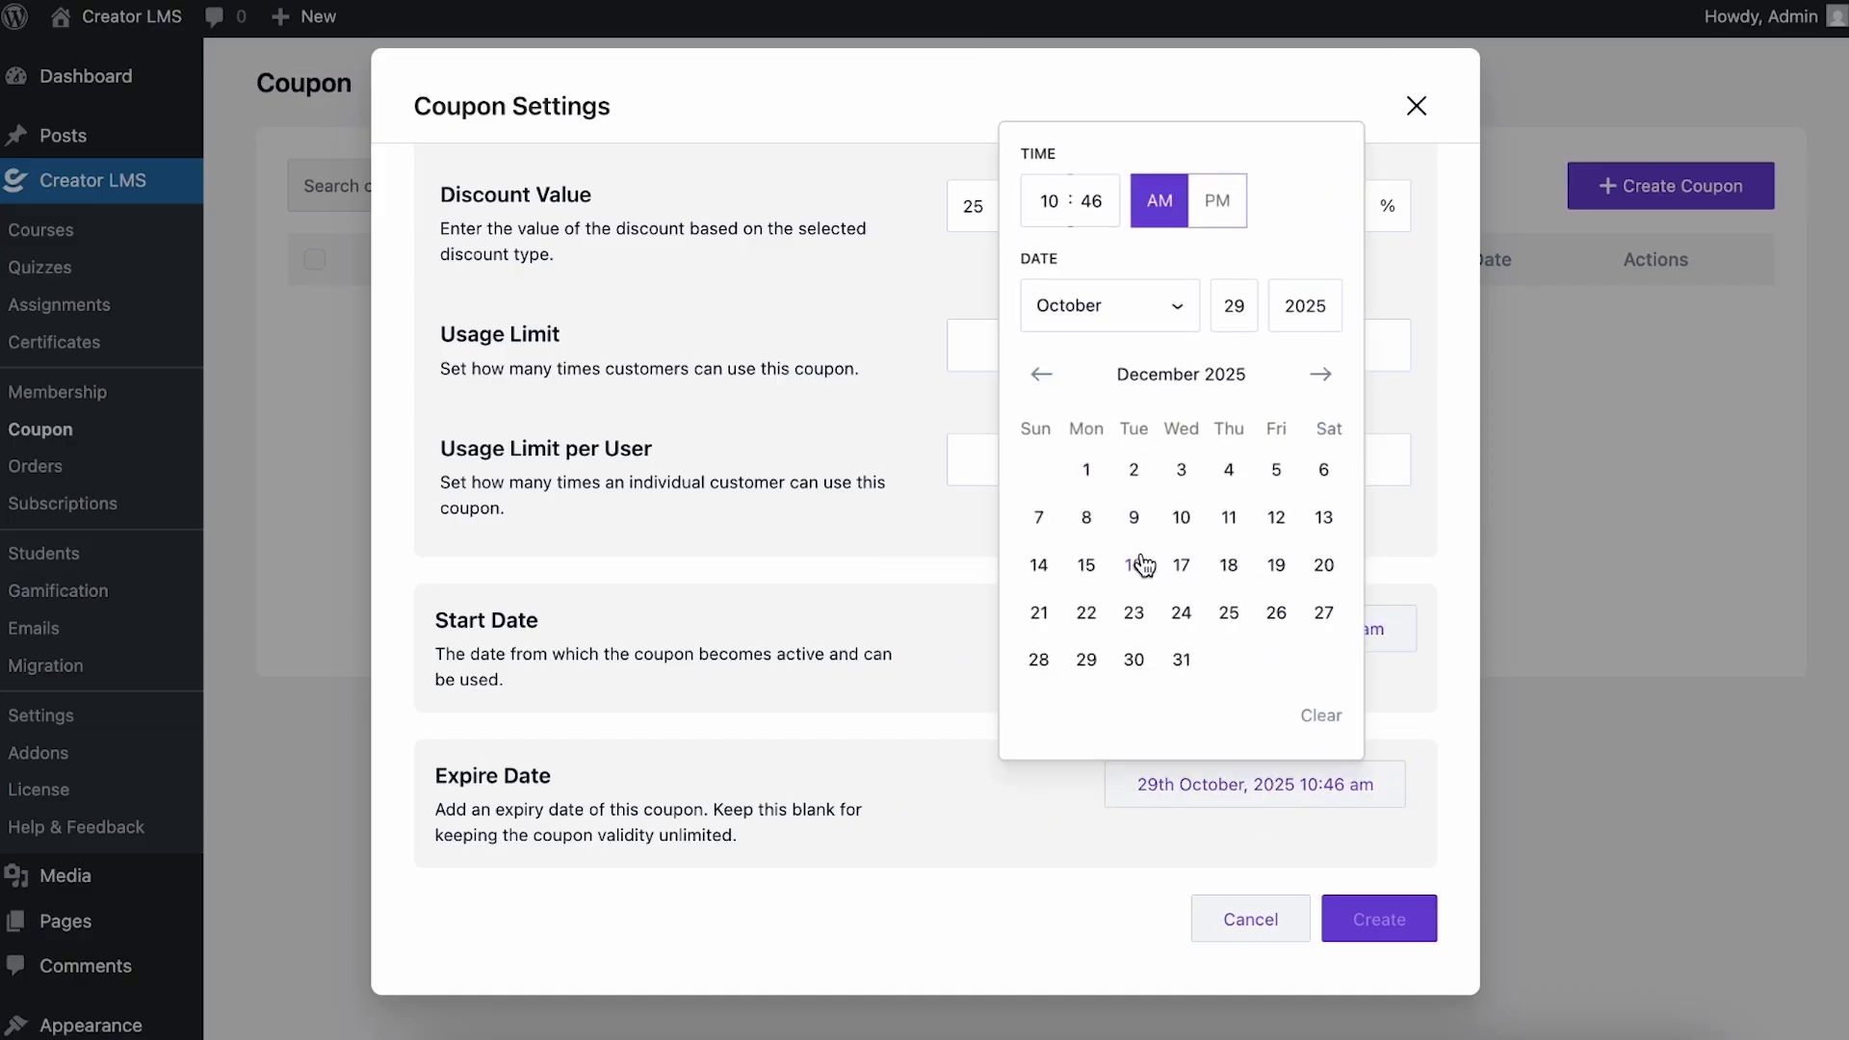
click(1192, 519)
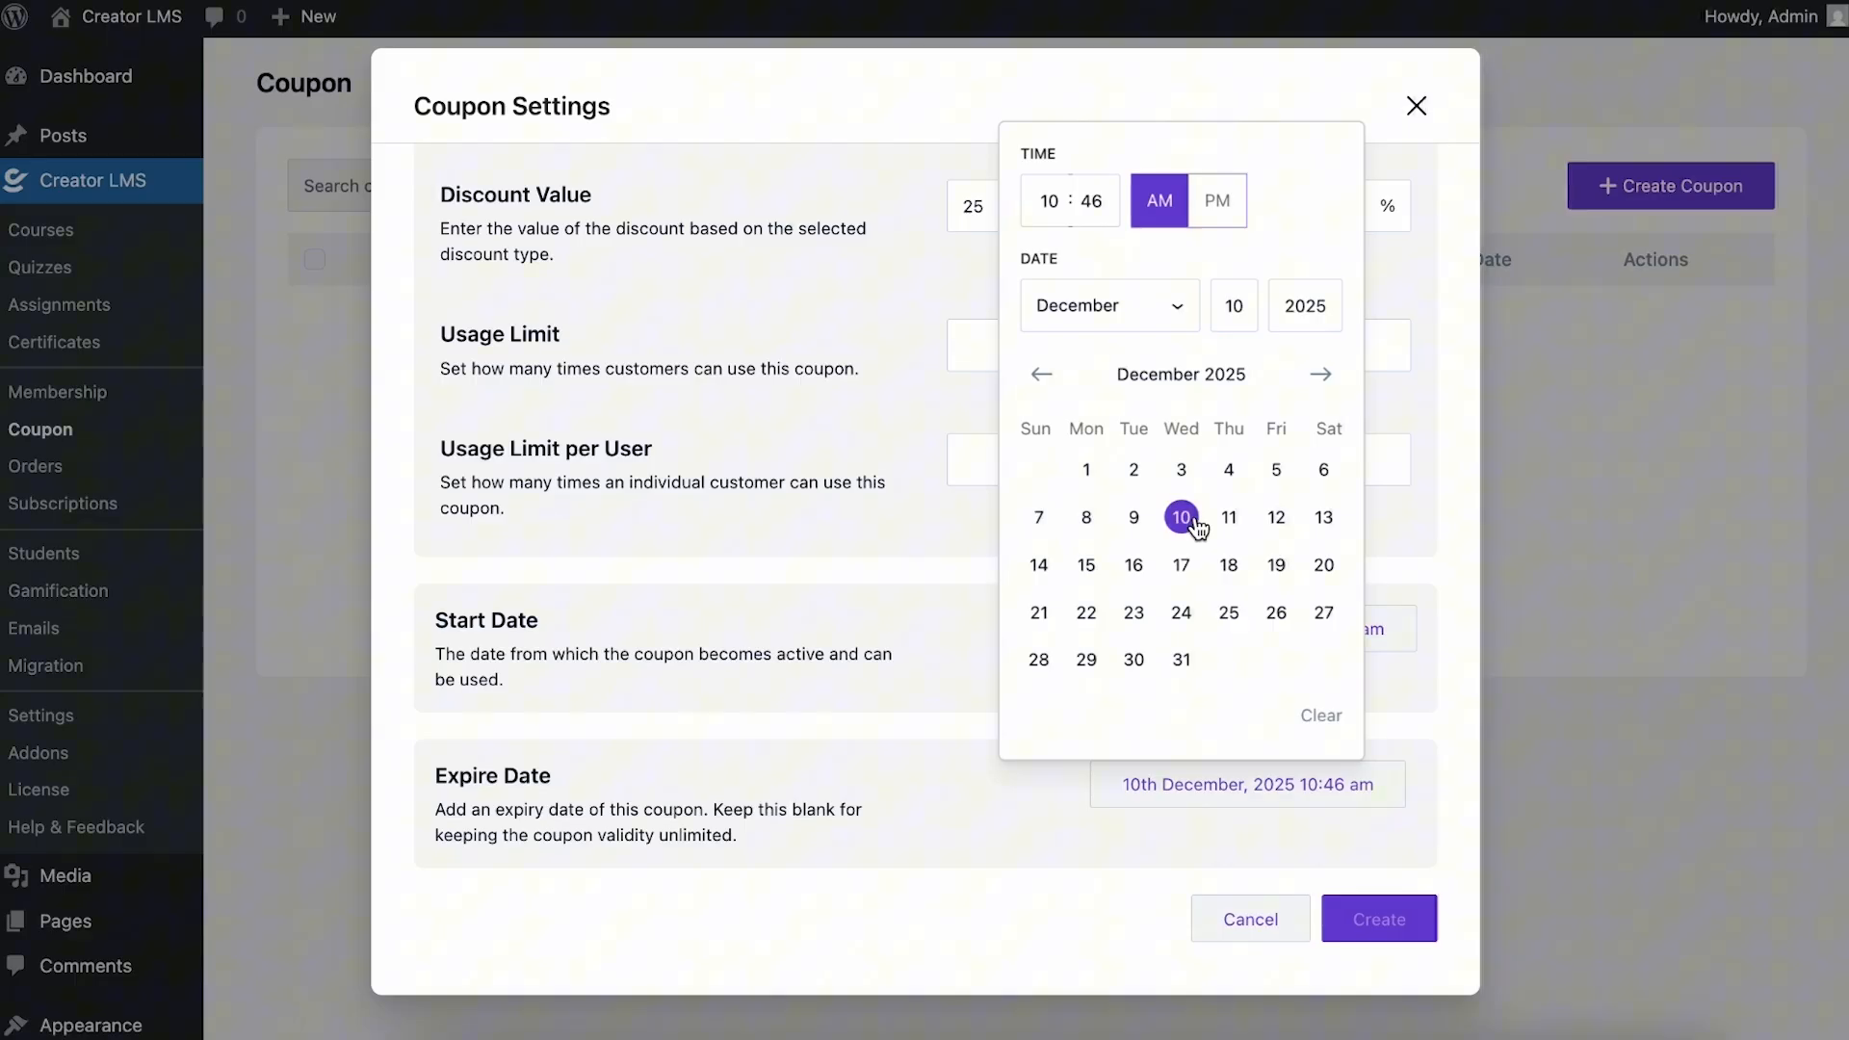
click(1142, 858)
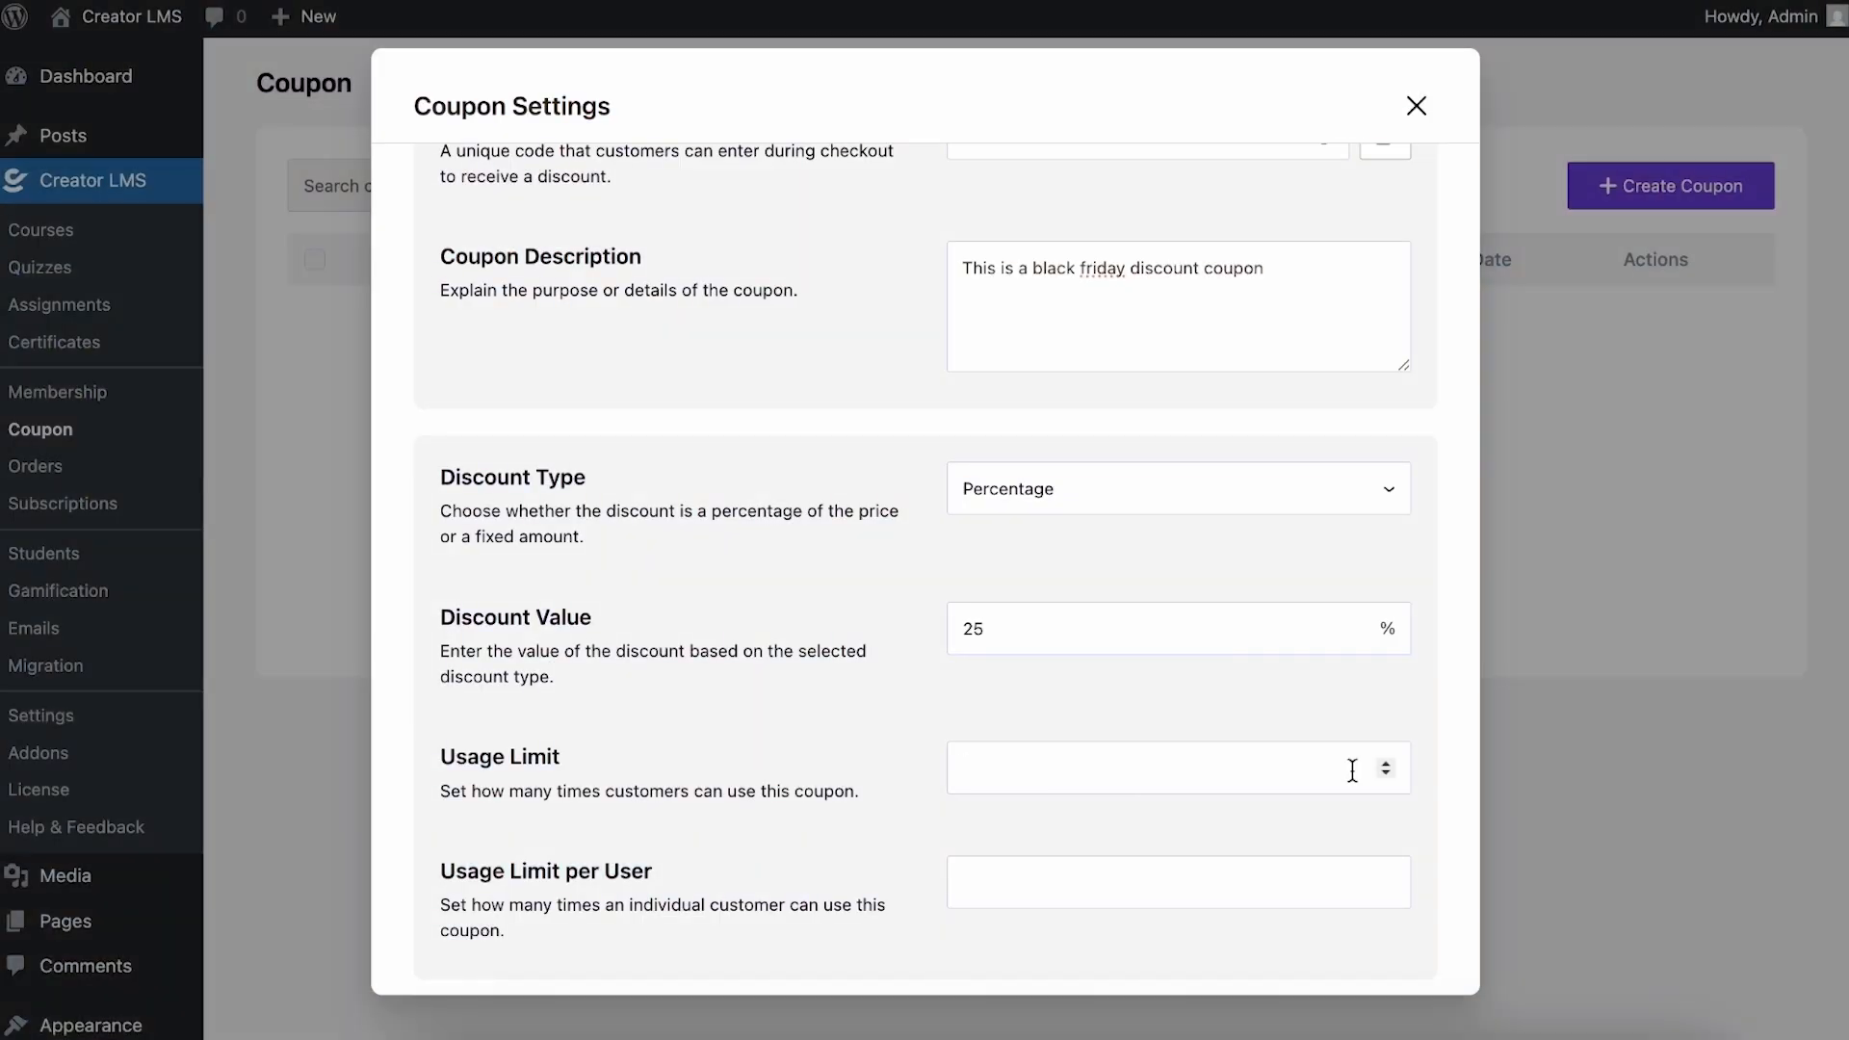
- Set both the usage limit and the usage limit per user to 1, and create the coupon
text(1)
click(1248, 880)
text(1)
scroll(1252, 846, down, 5)
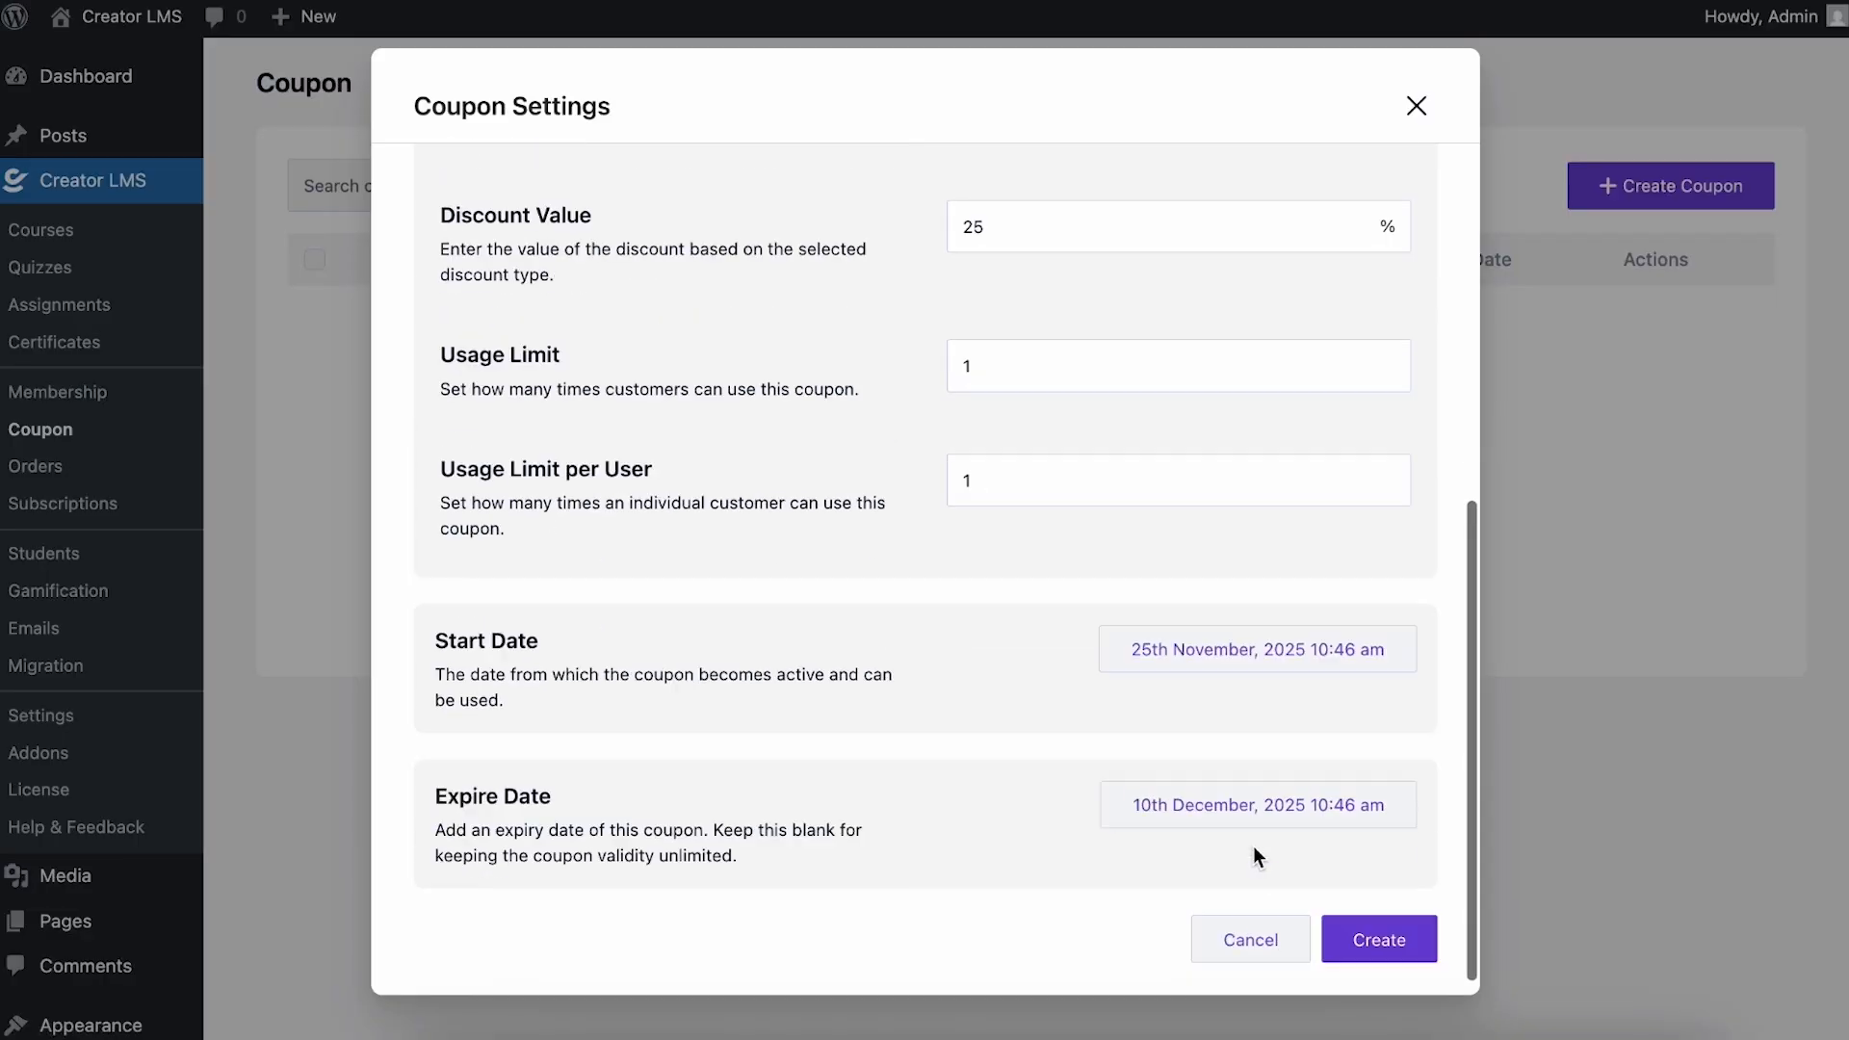
click(1394, 926)
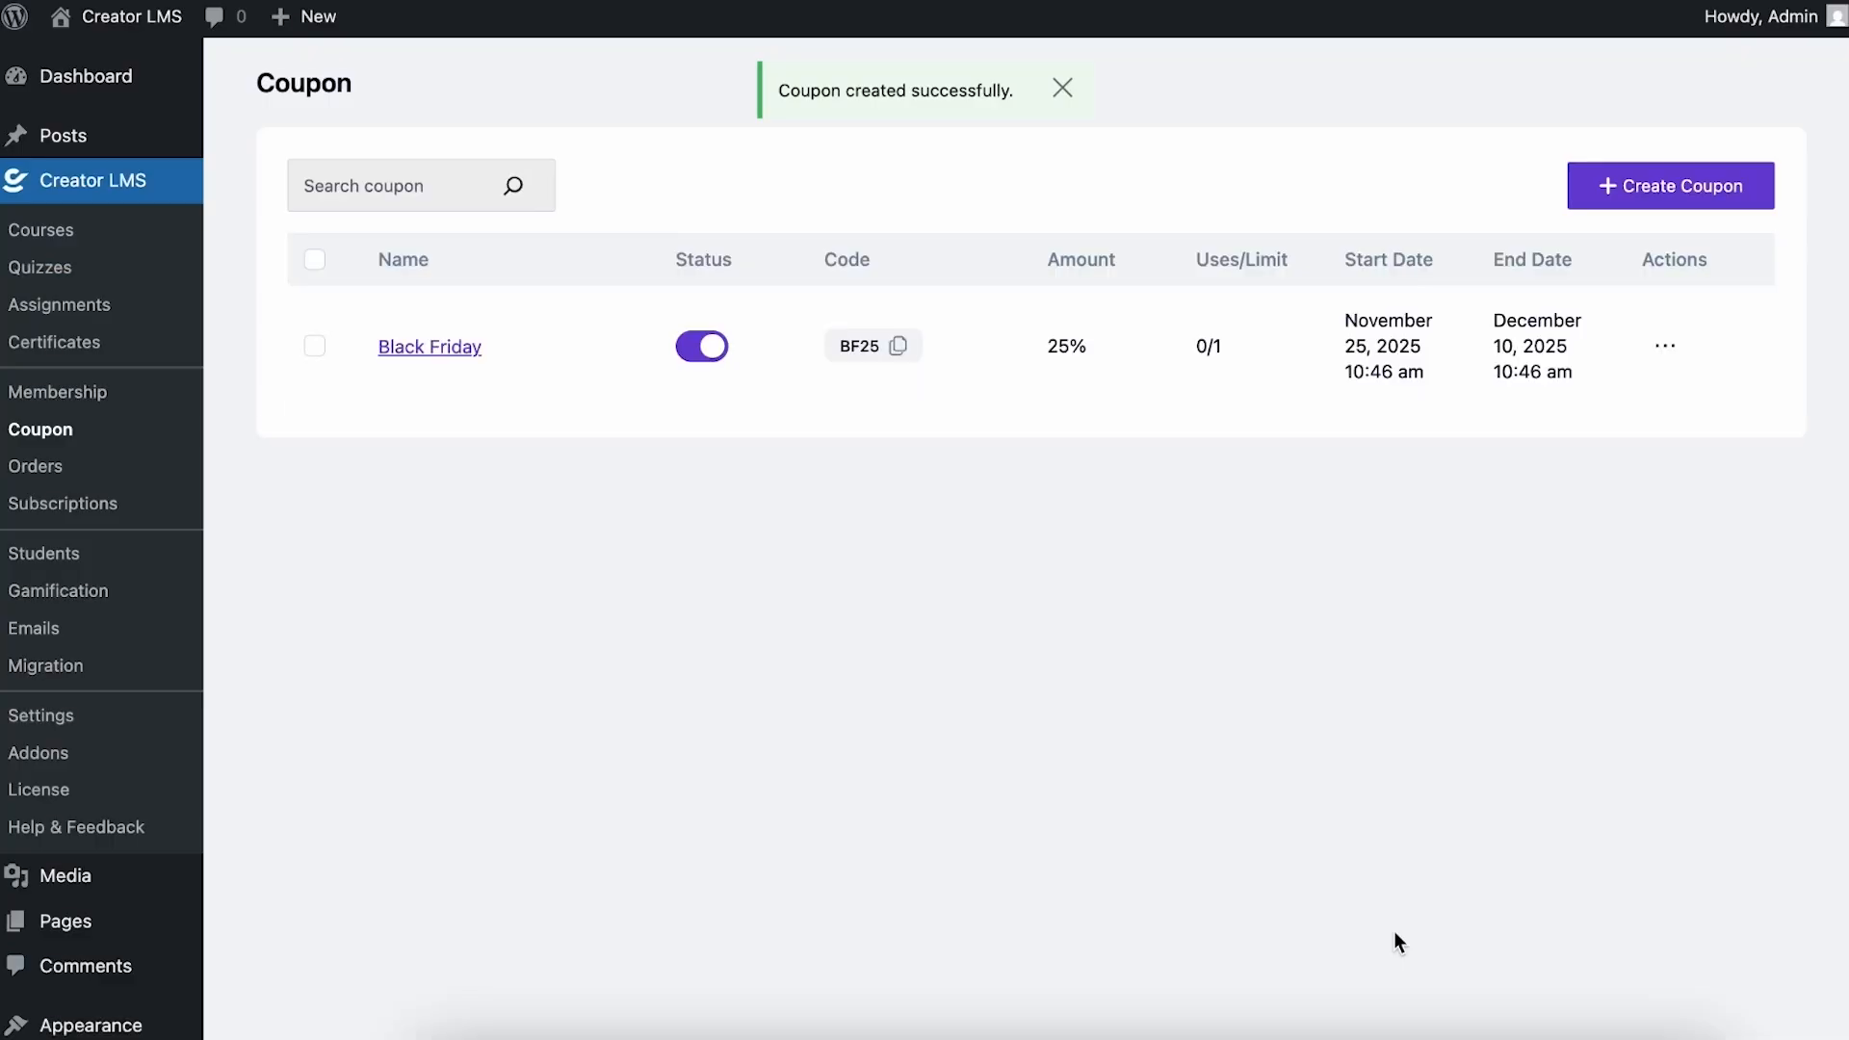
- Copy the Black Friday coupon's code and open the site's courses page in an incognito window
click(900, 349)
mouse_move(97, 26)
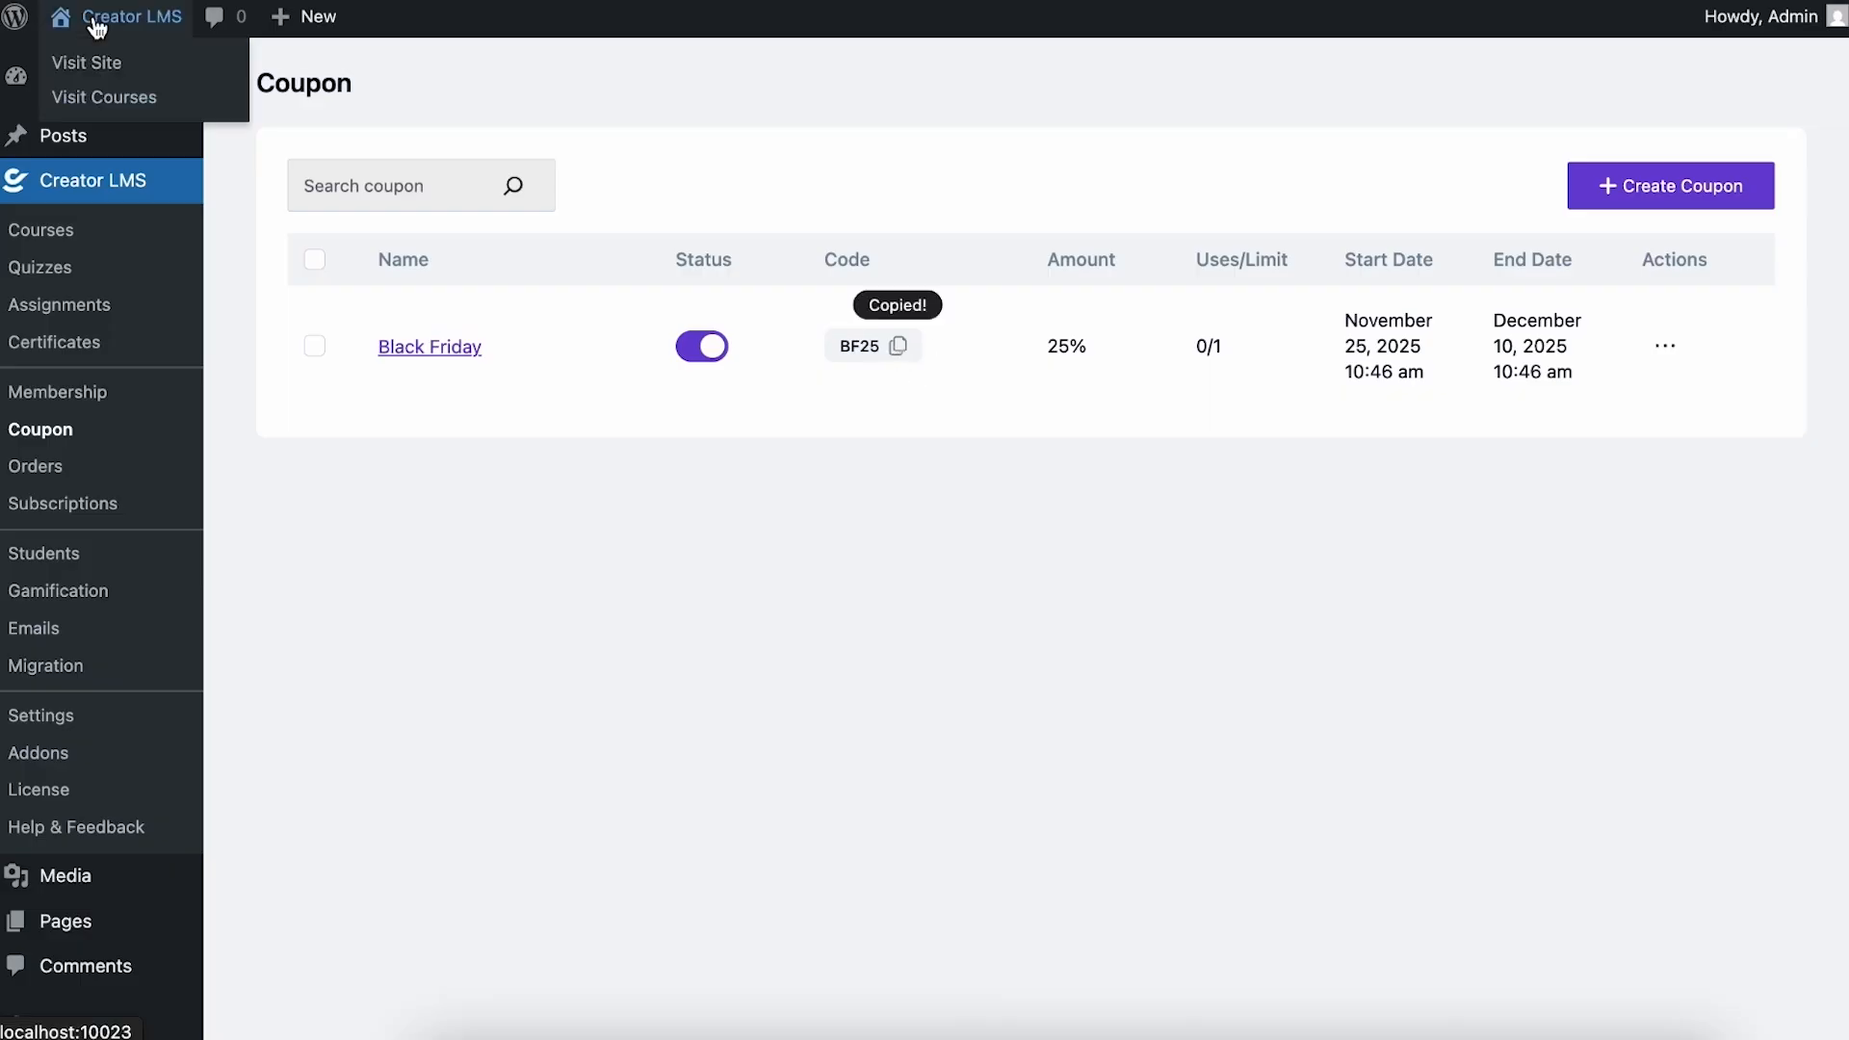
right_click(93, 97)
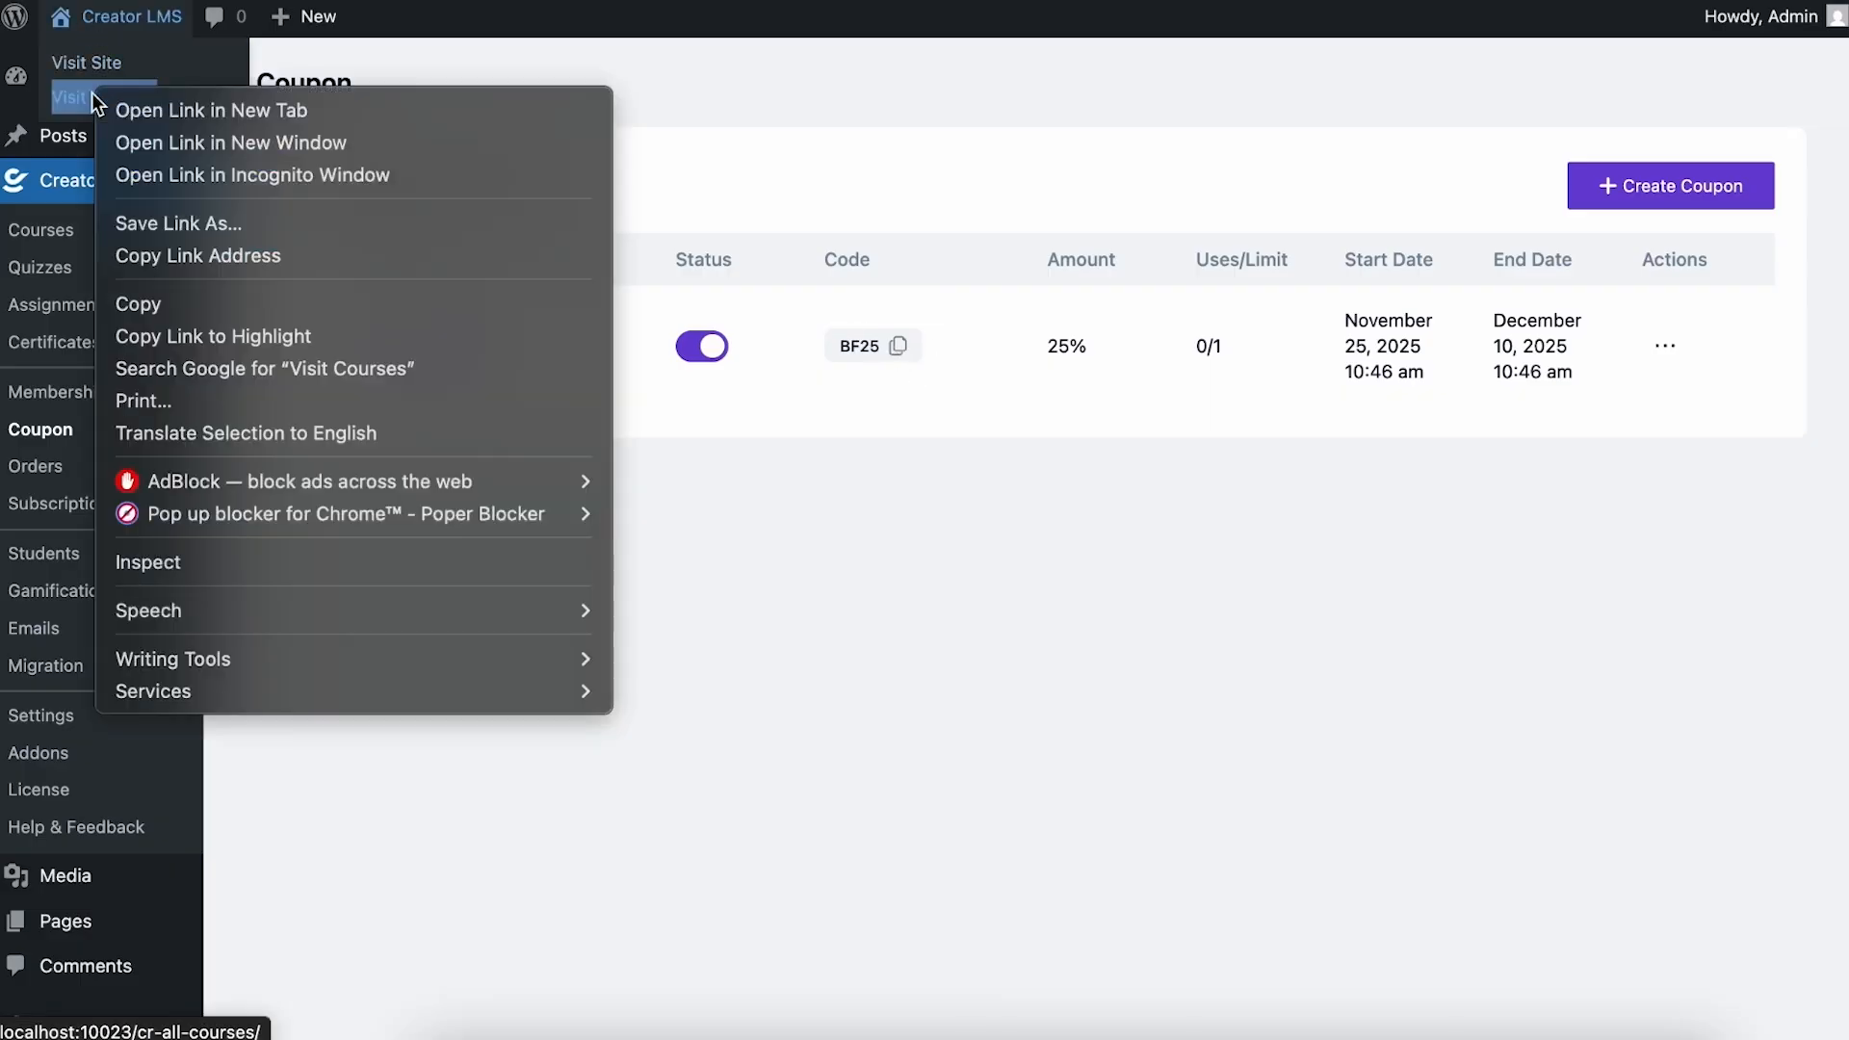
click(189, 176)
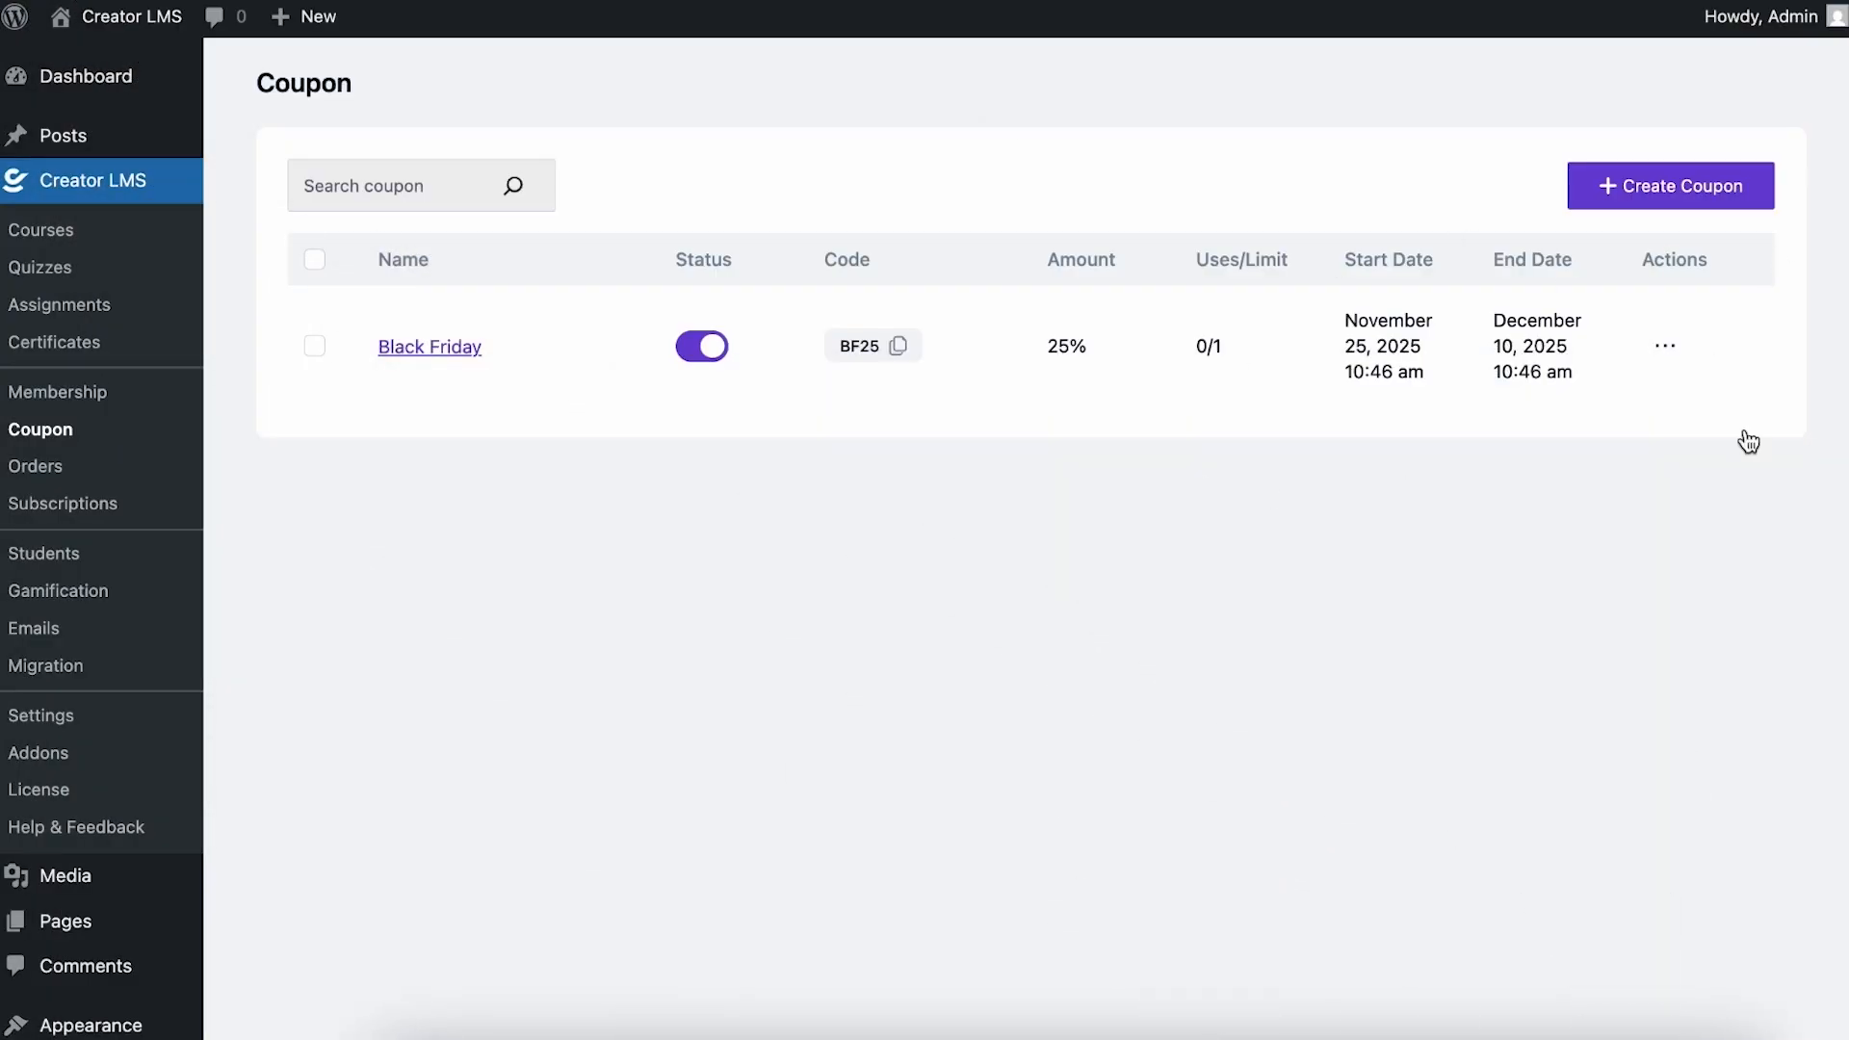
- Change the Black Friday coupon's start date to 28 October 2025, 12:00 am, and update the coupon
click(448, 349)
scroll(1164, 674, down, 5)
click(1249, 628)
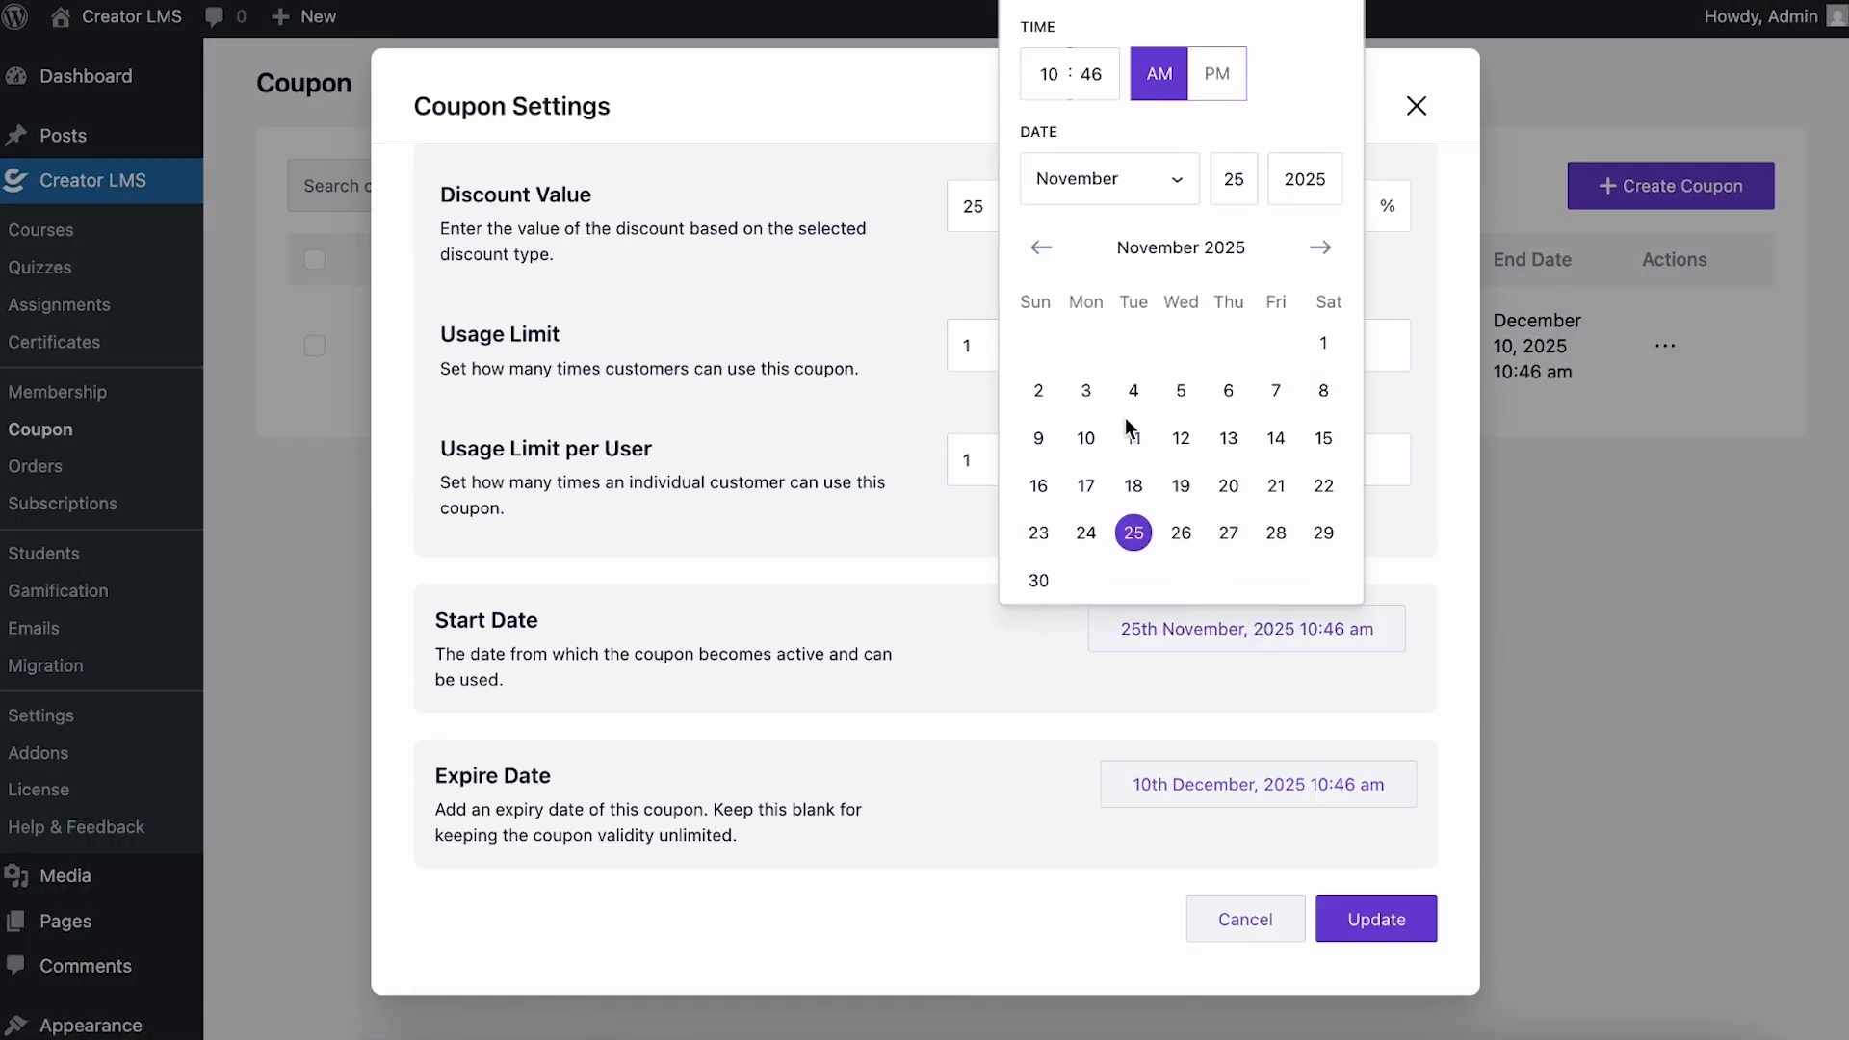
click(1048, 260)
click(1134, 541)
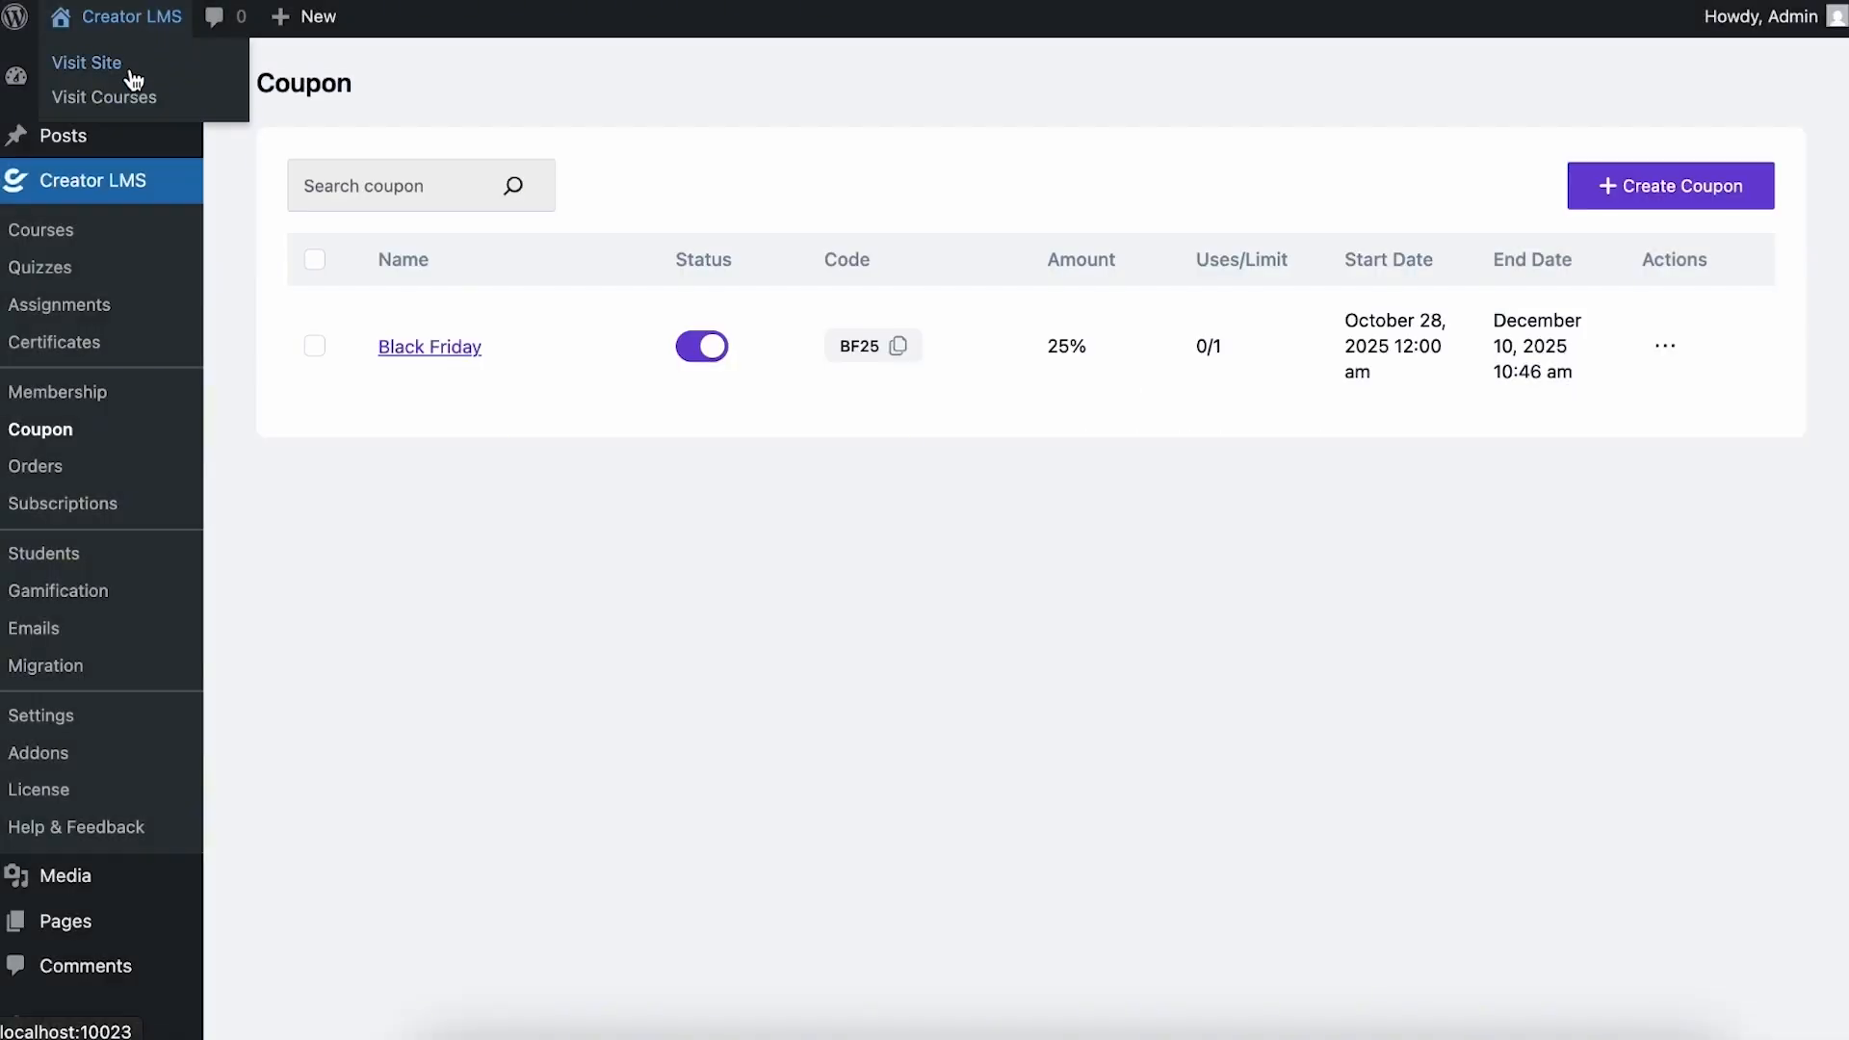
- Open the Python Fundamentals for Absolute Beginners course from the courses page in an incognito window and proceed to its checkout
right_click(134, 83)
click(239, 159)
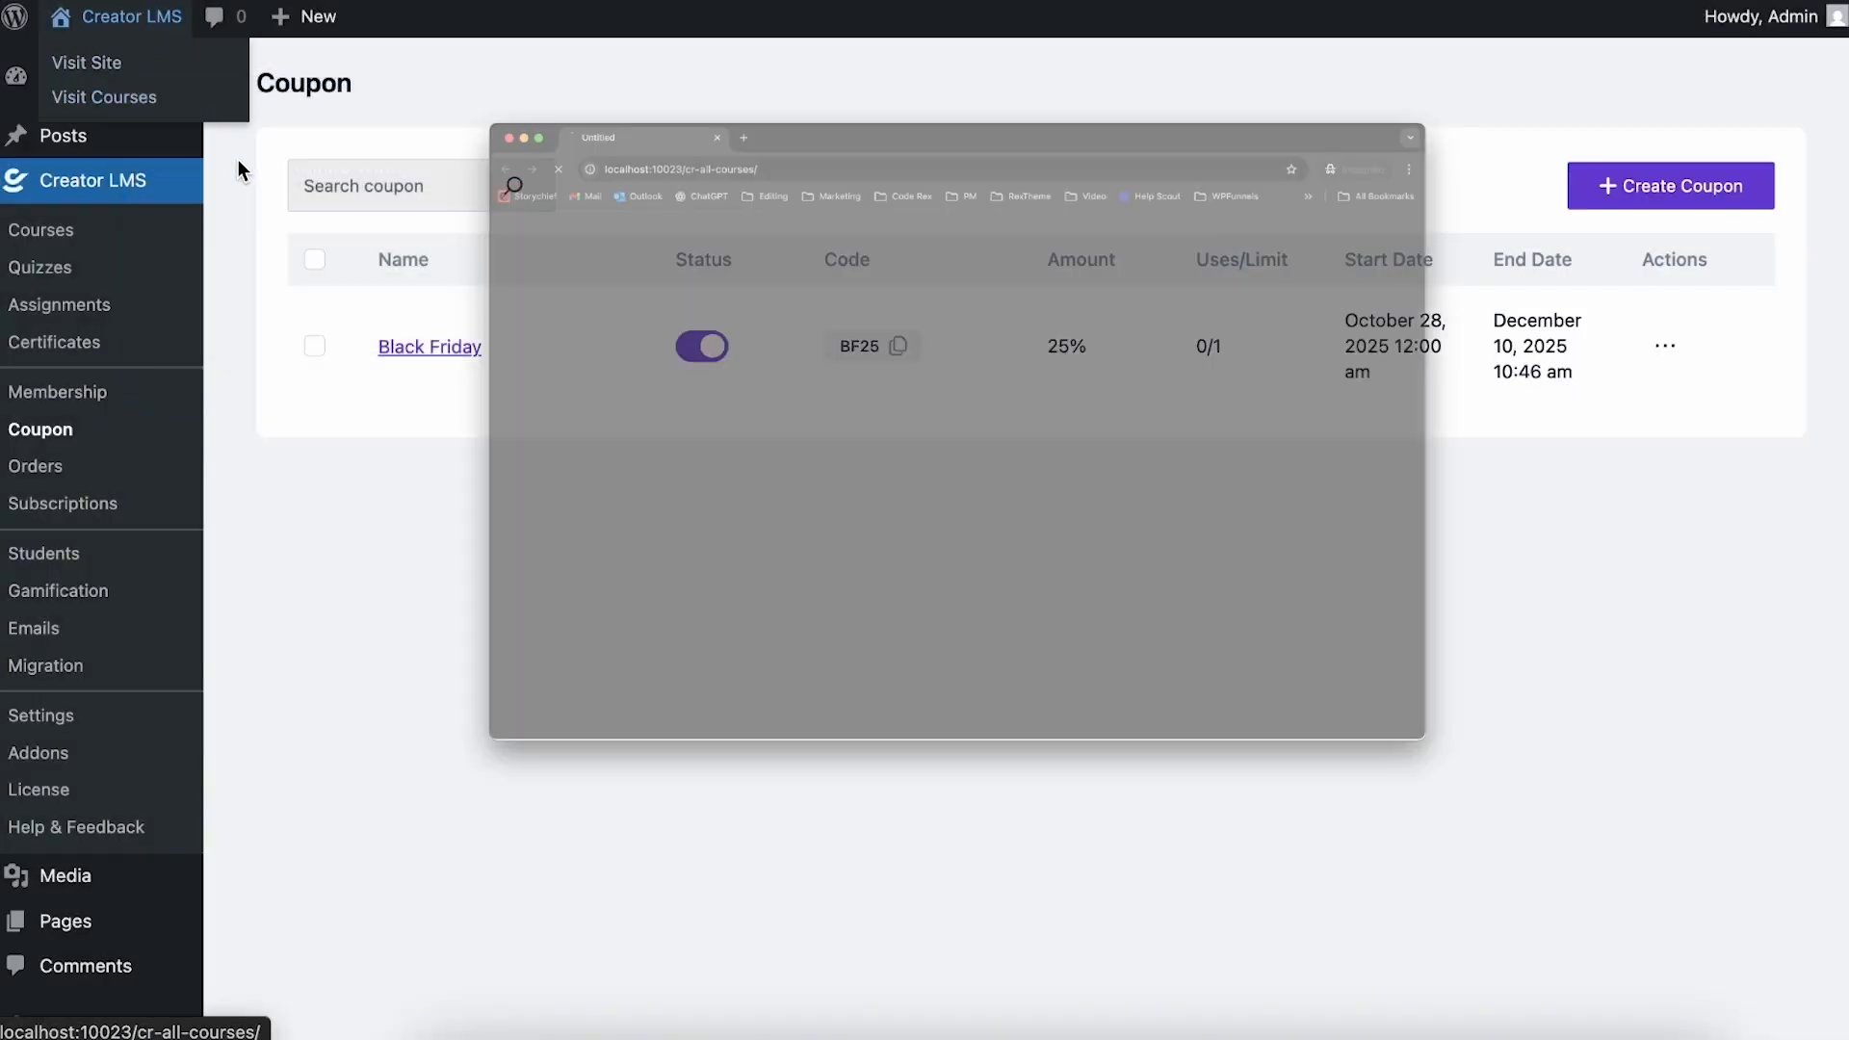
click(797, 905)
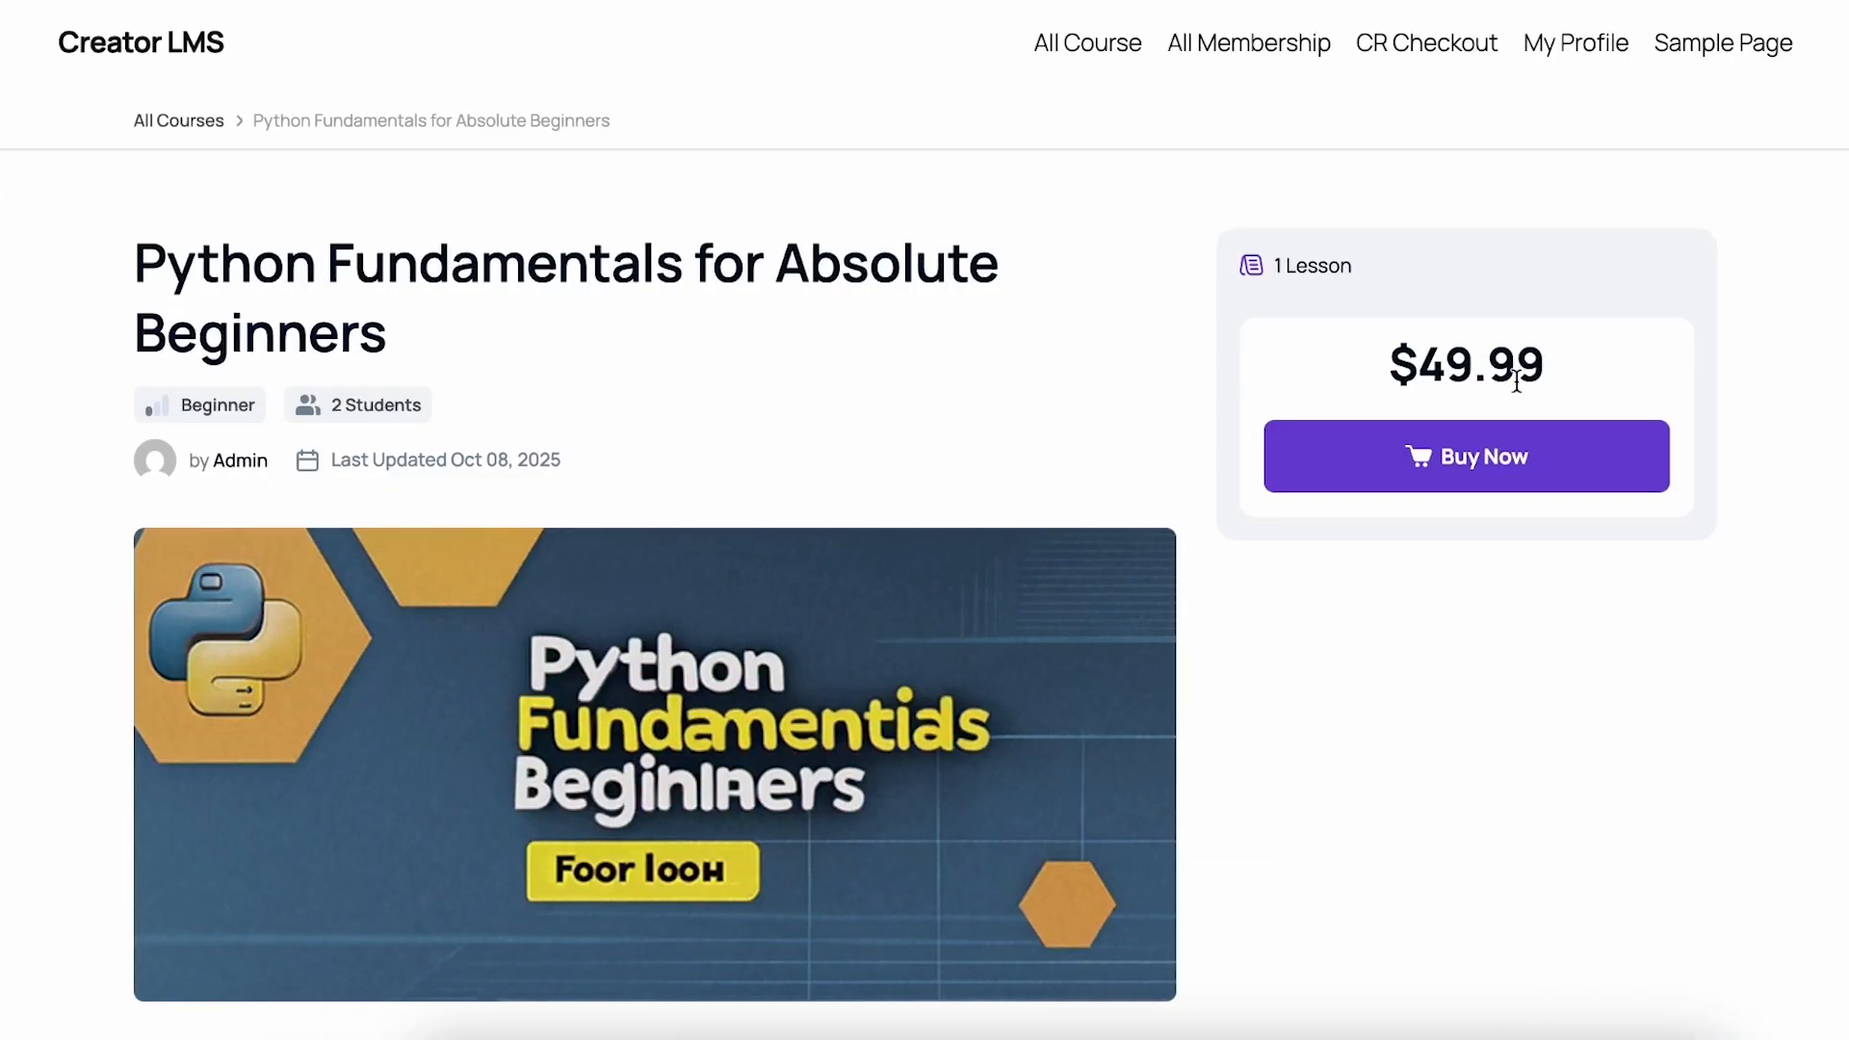
click(1541, 445)
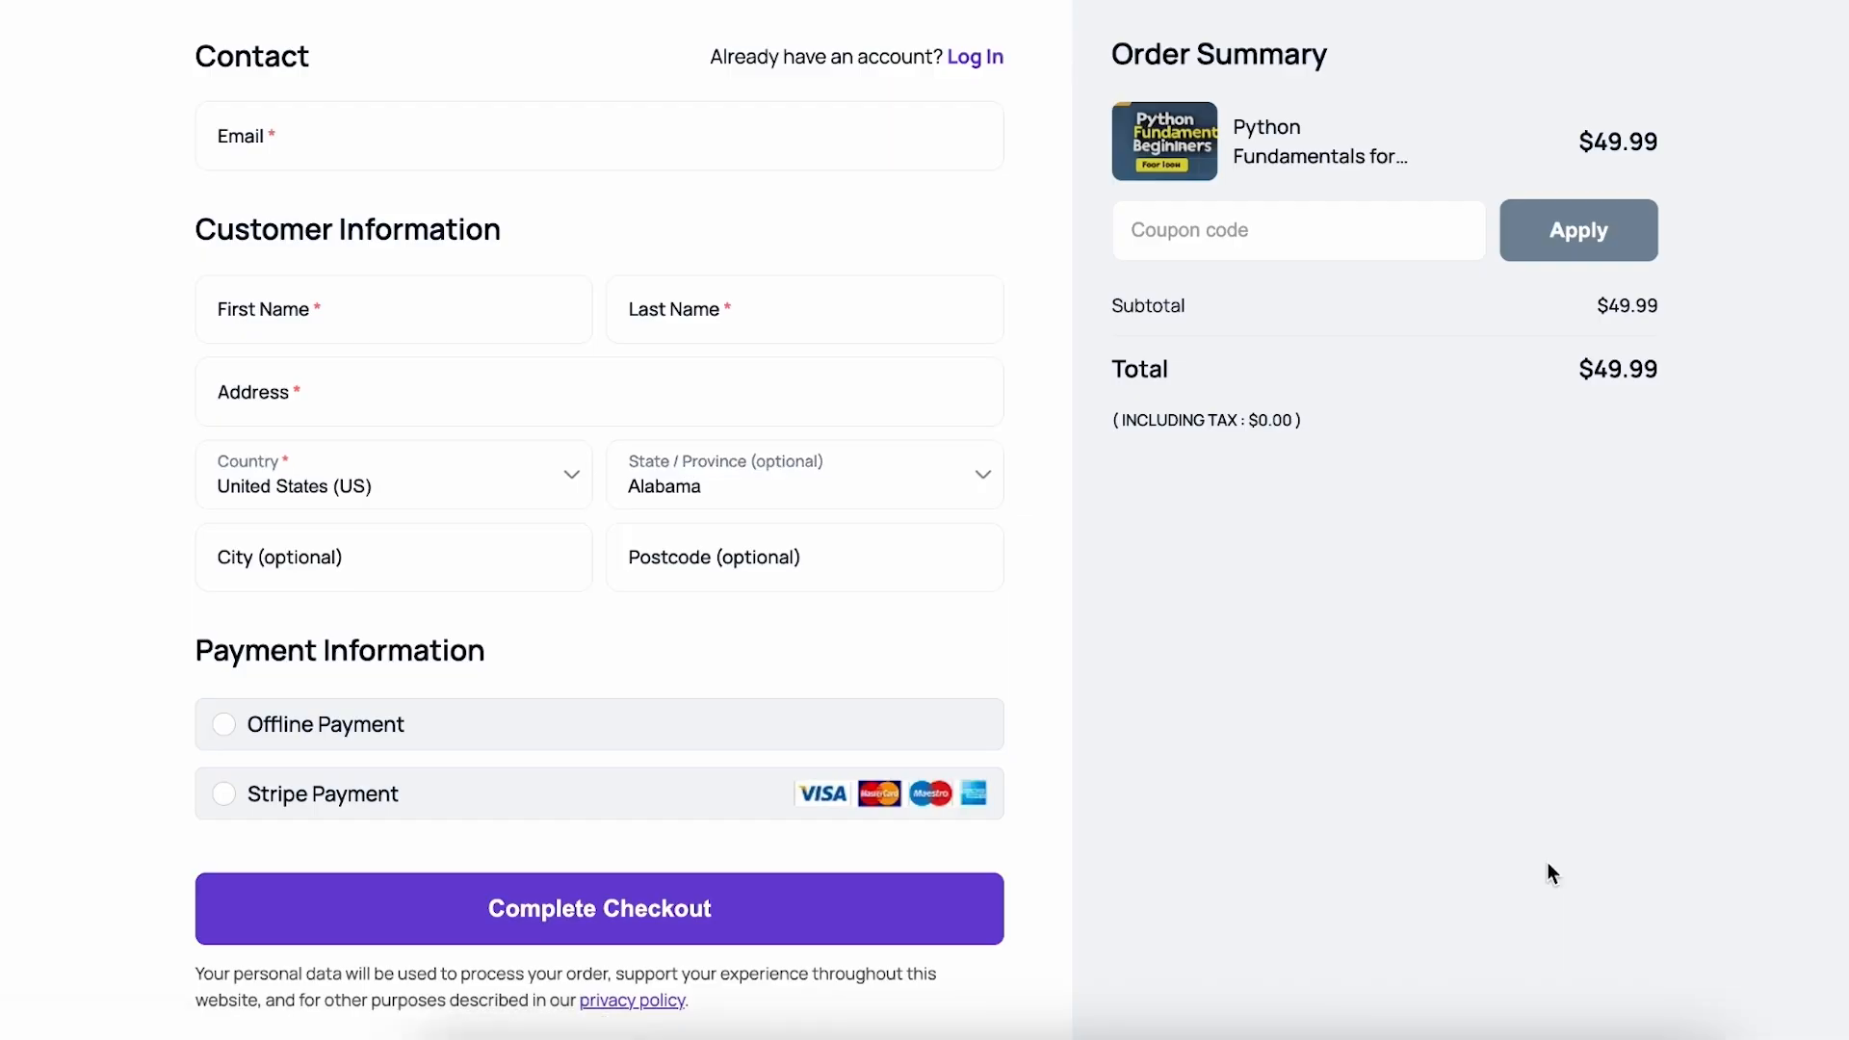
- Apply the coupon code BF25 to the course order at checkout
click(1167, 239)
text(BF25)
click(1625, 242)
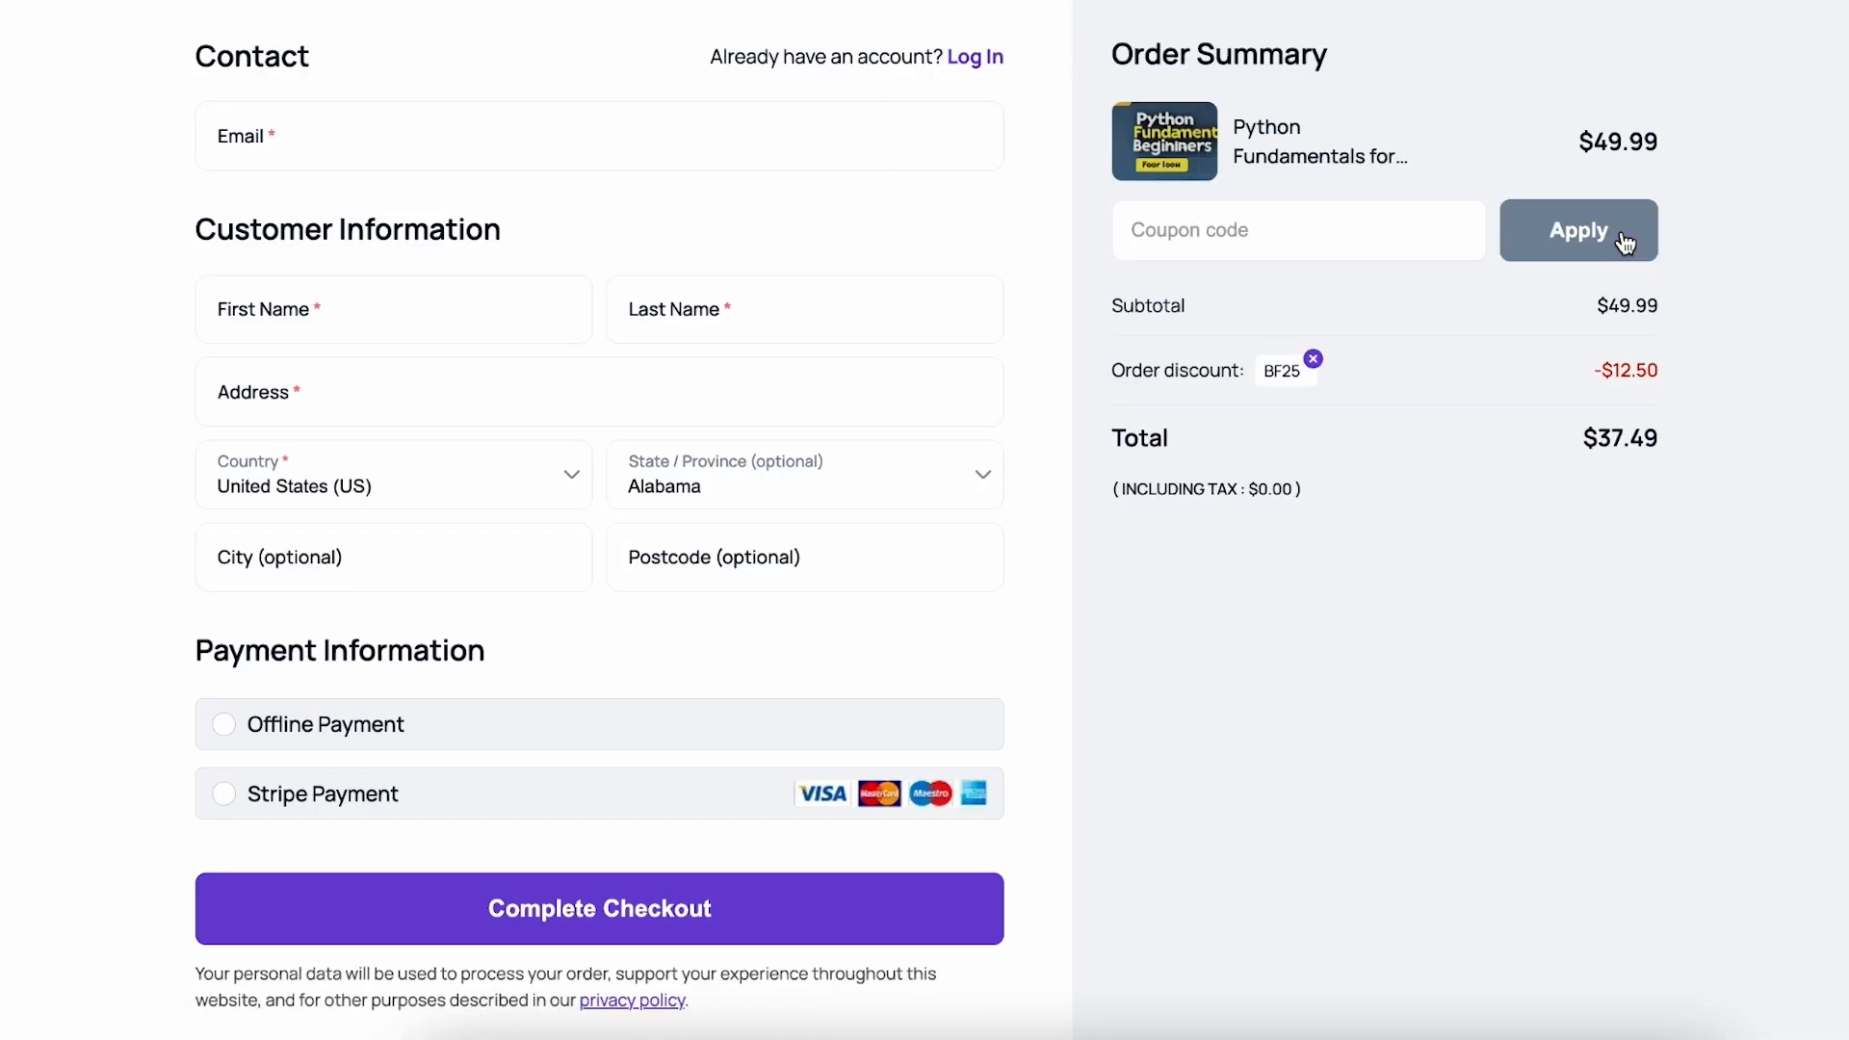